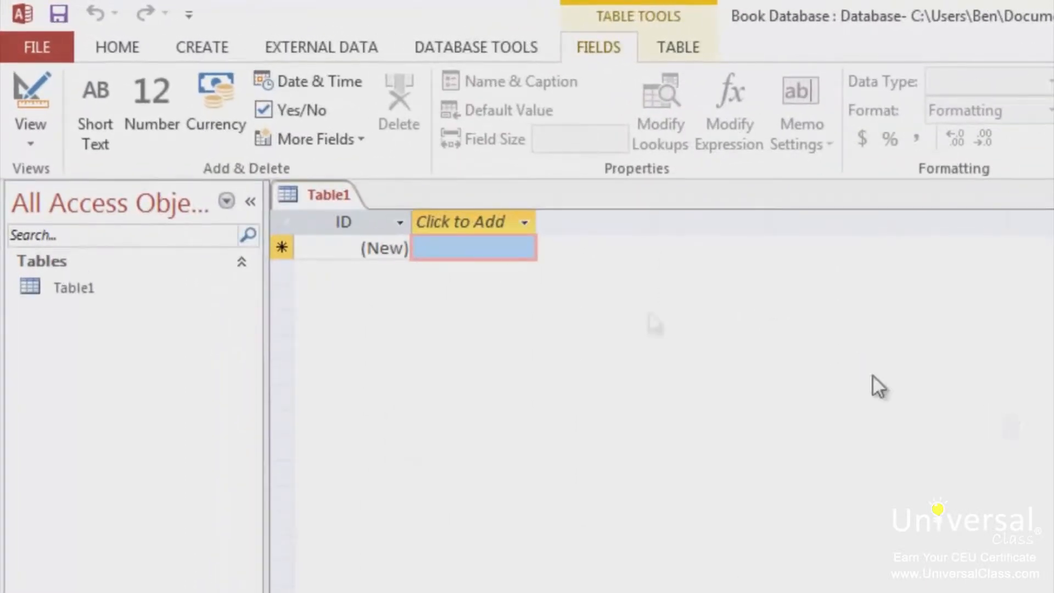
Add another blank table to the database and bring it to the front.
left_click(203, 48)
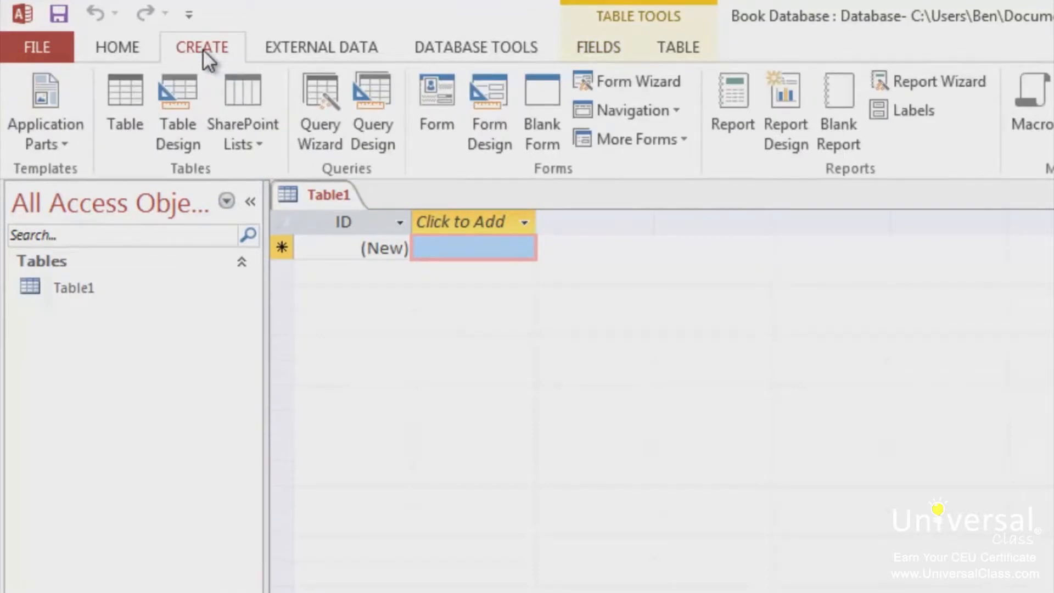
left_click(133, 114)
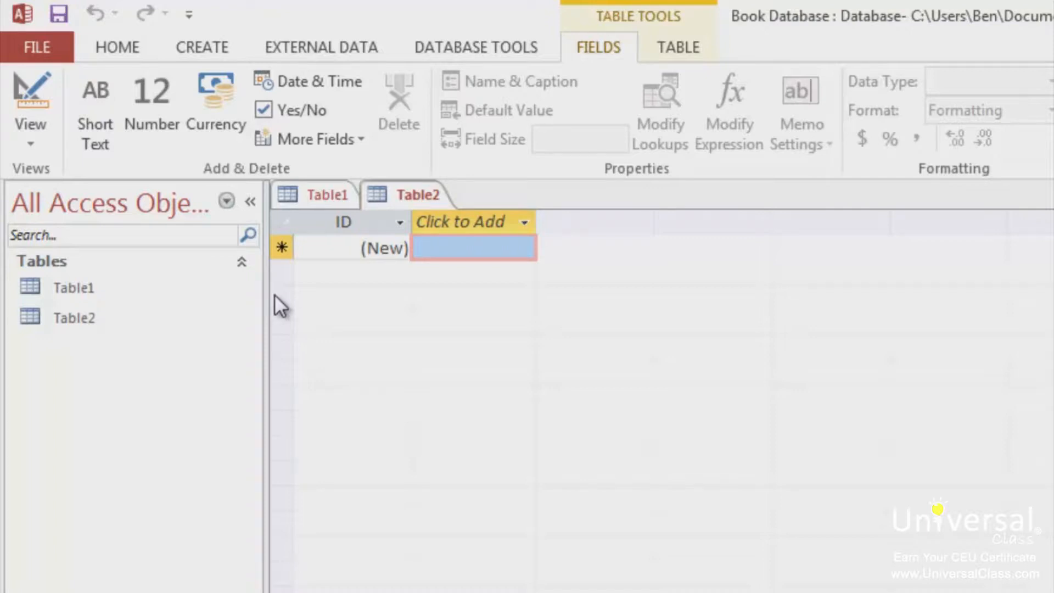
left_click(244, 294)
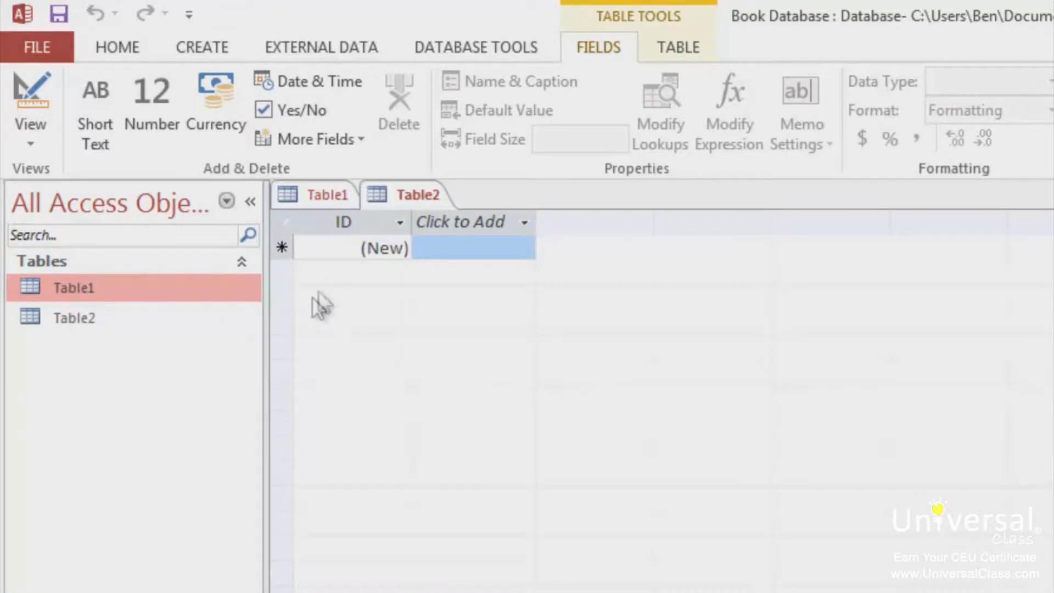
left_click(377, 193)
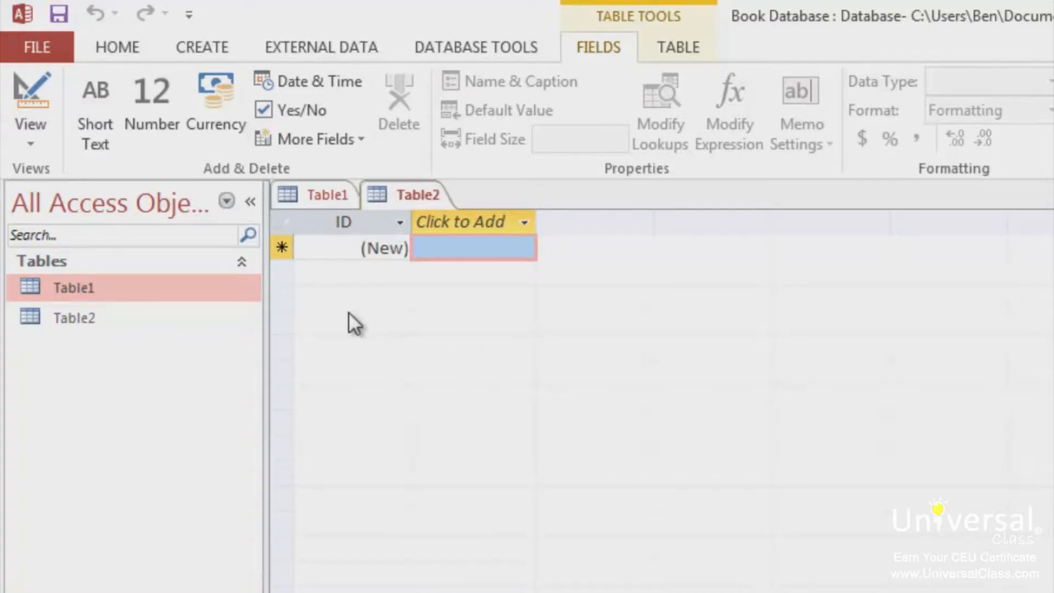
Open Table1 in Design View, saving it under the name Books.
right_click(113, 288)
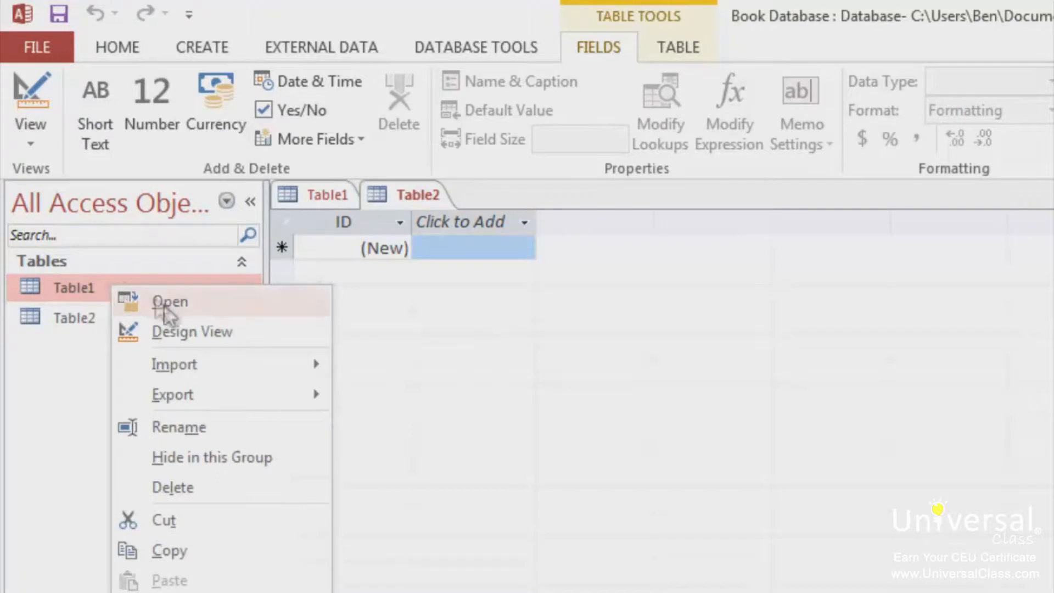
left_click(189, 326)
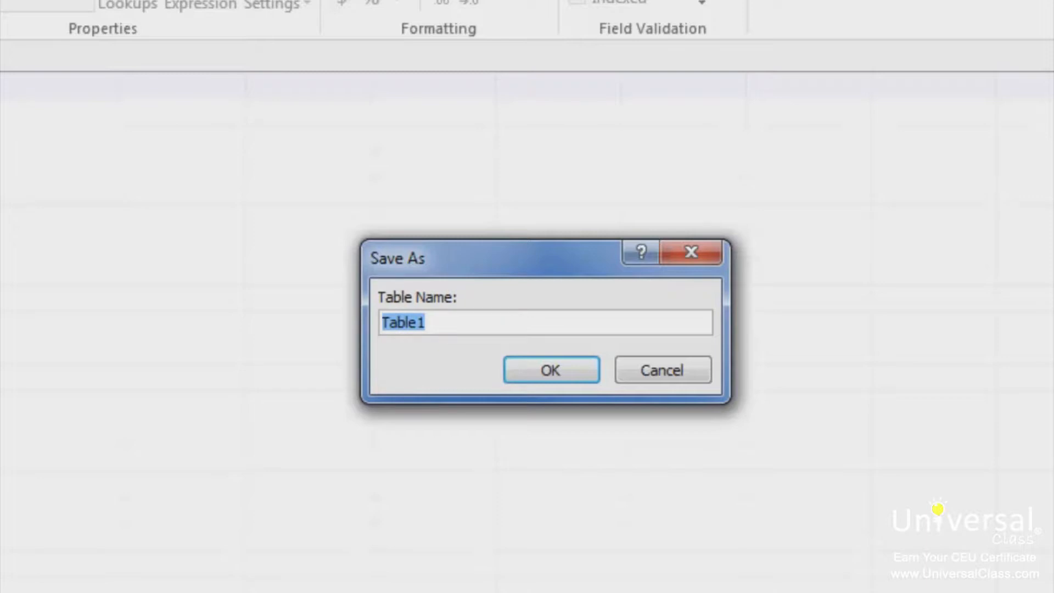
type("Books")
key("Return")
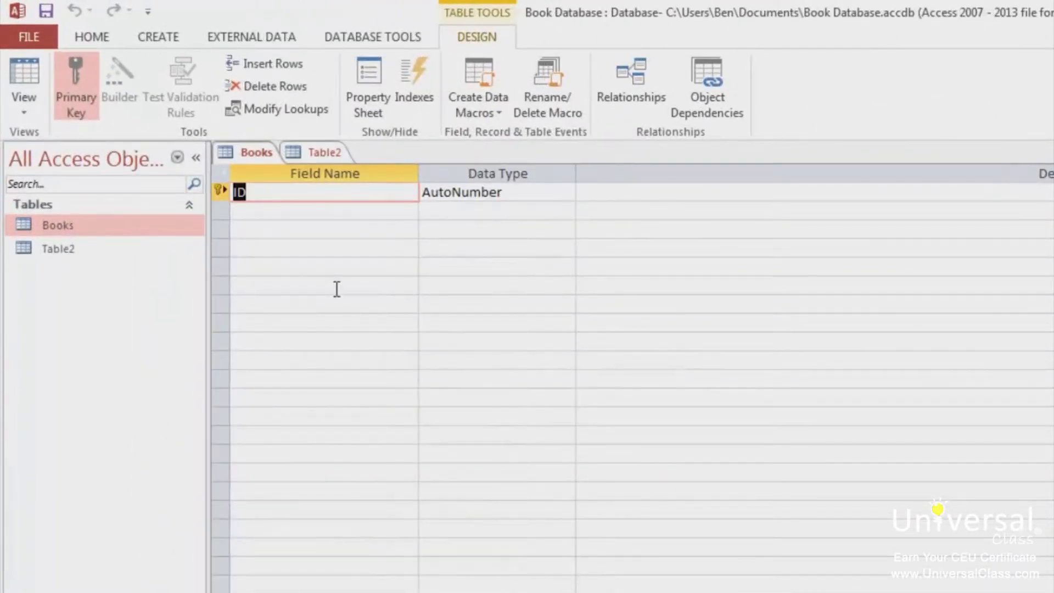
Rename the Books table's ID field to ISBN and set its data type to Number.
type("ISBN")
key("Tab")
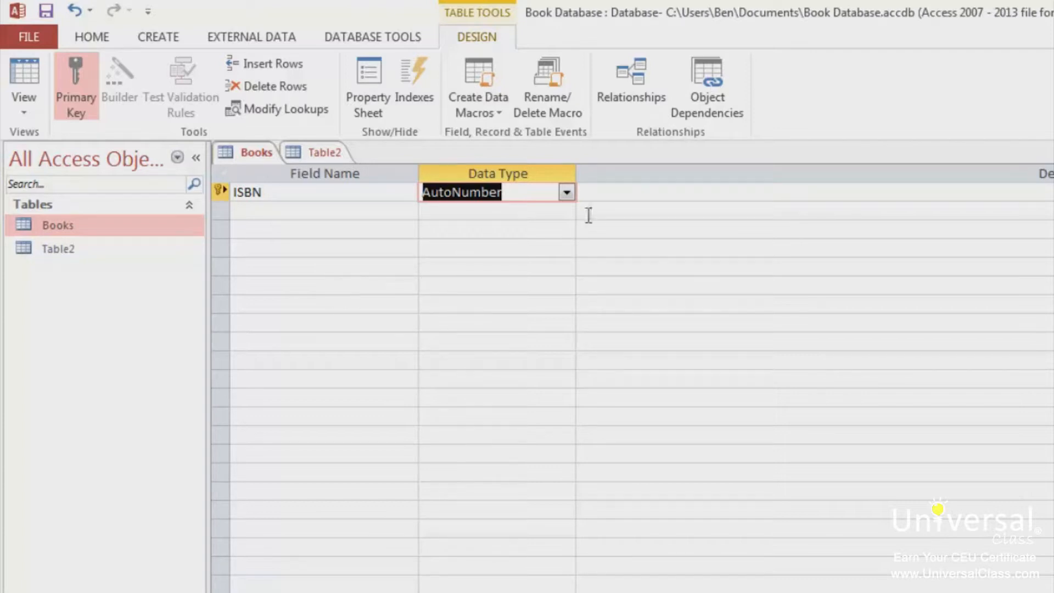
left_click(568, 194)
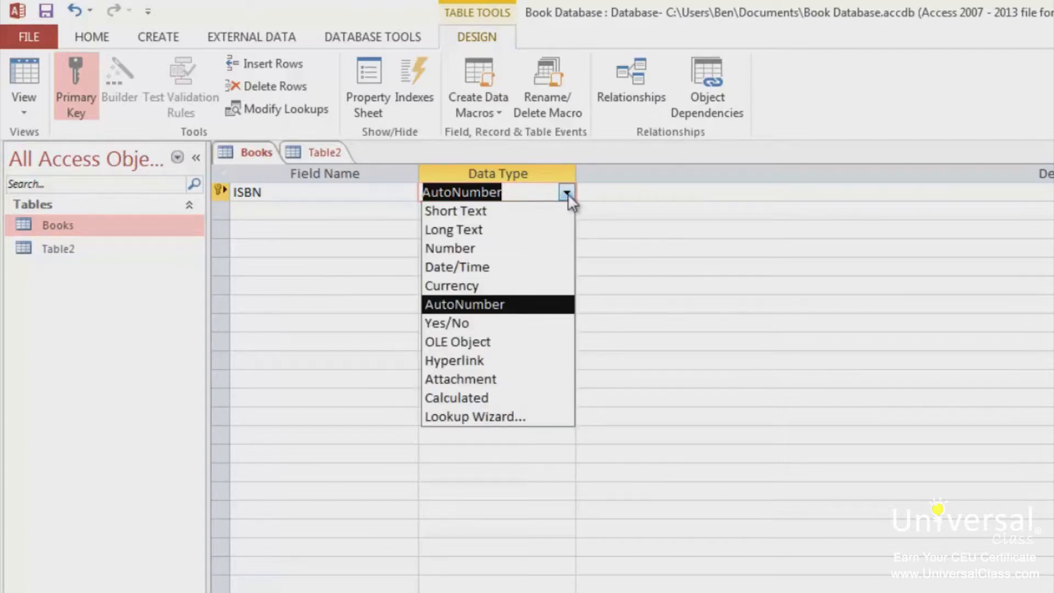
left_click(461, 246)
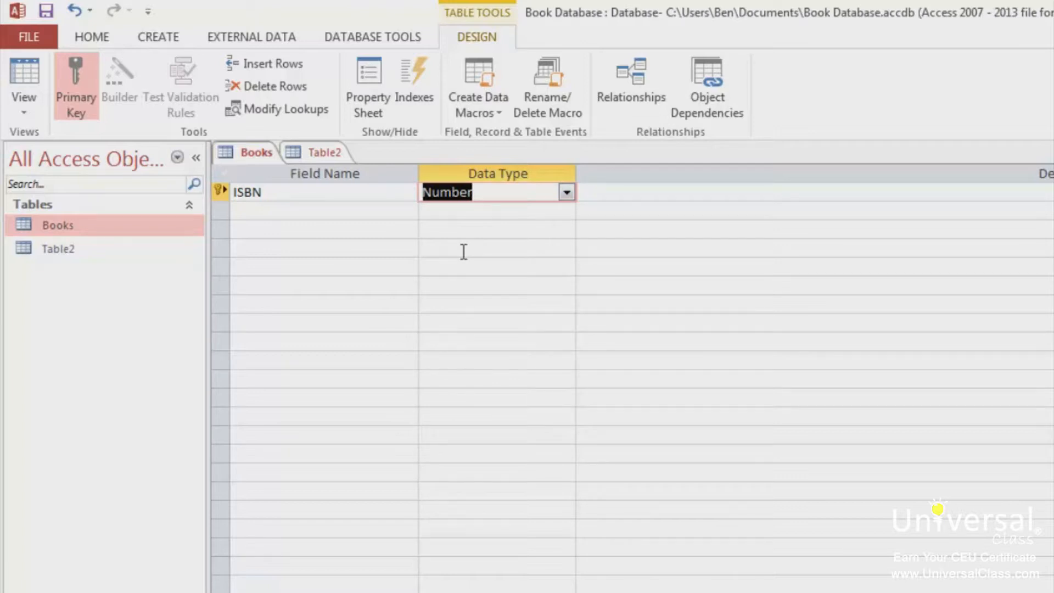
key("Tab")
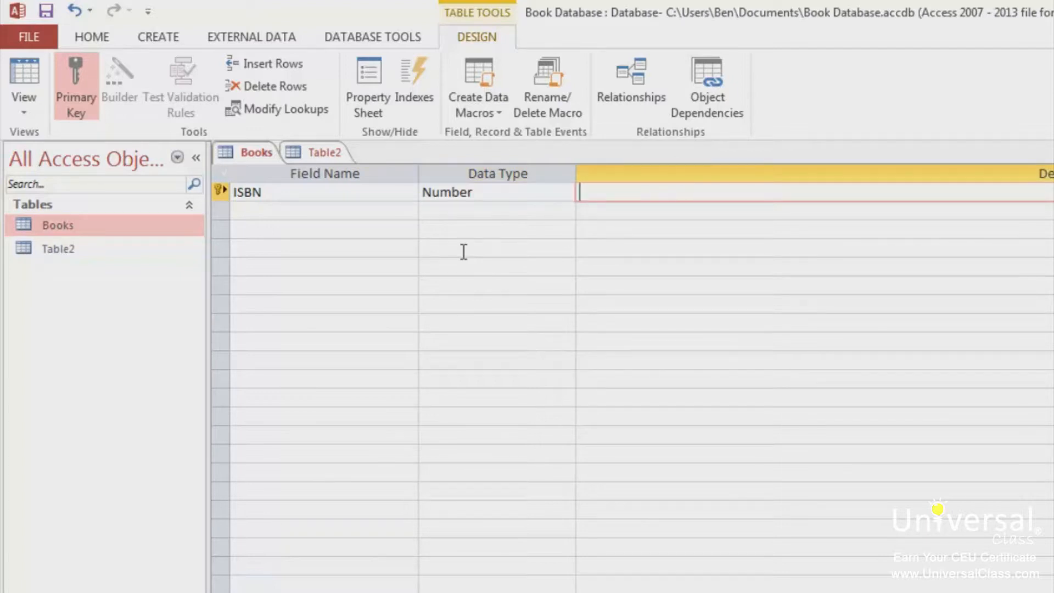
Enter the ISBN field's description as "Library of Congress Catalog Number for books".
type("Library of COngress Cata")
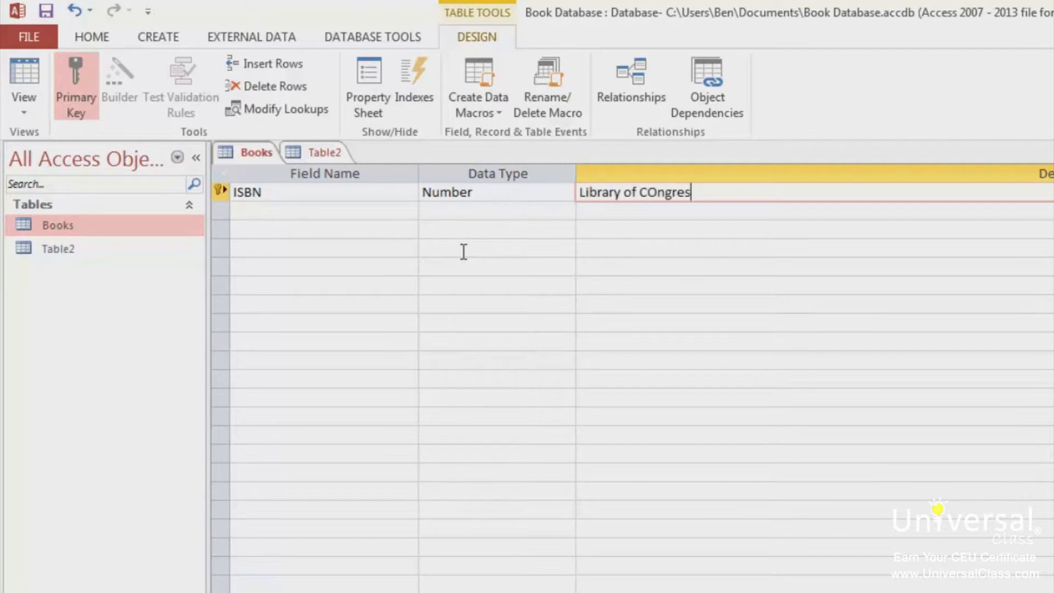
key("ctrl+shift+Left")
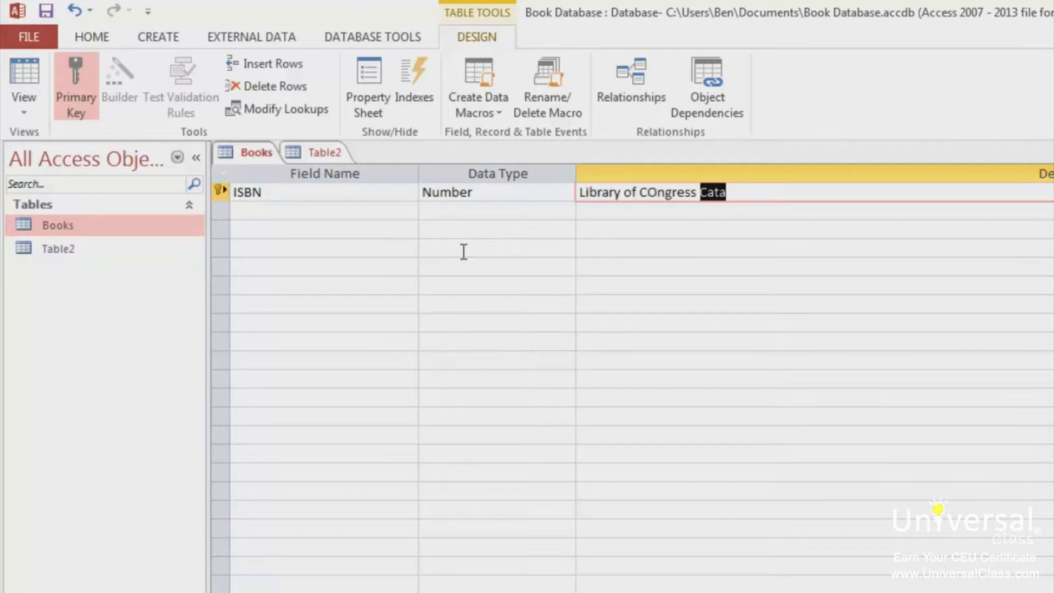
key("ctrl+shift+Left")
key("ctrl+shift+Left")
key("ctrl+shift+Right")
key("Left")
key("Right")
key("shift+Right")
type("o")
key("End")
type("log Nu")
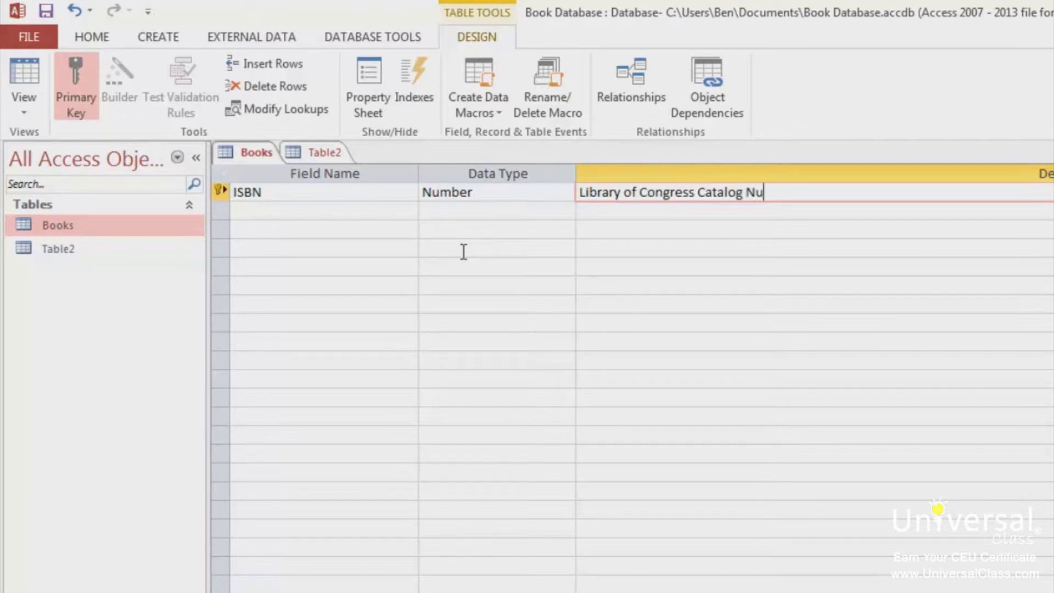
type("mber for books")
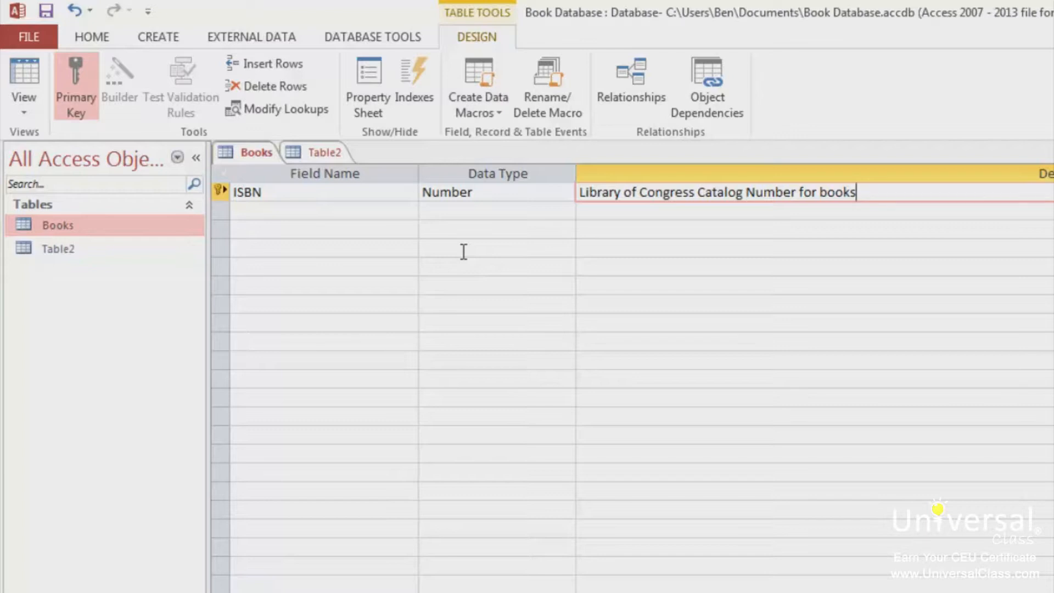
key("Return")
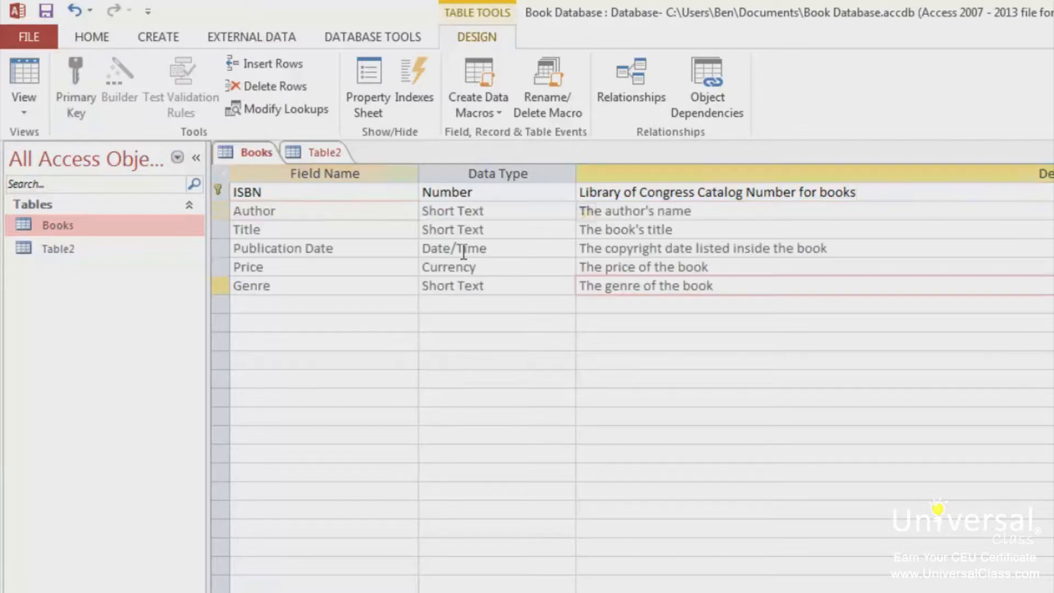
key("Return")
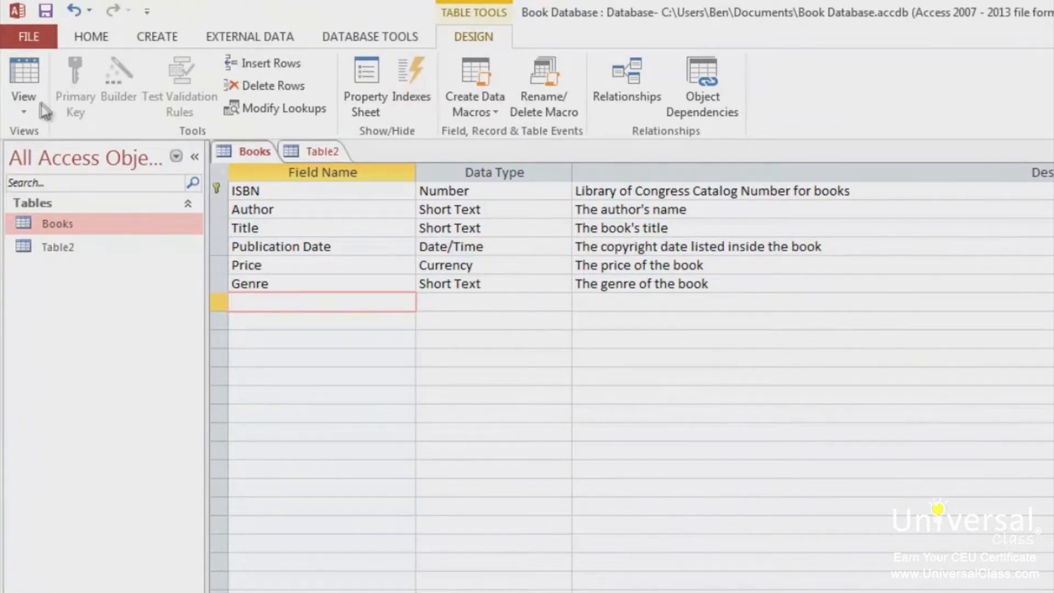
Save the Books table while switching it to Datasheet view, and place the cursor in the first record's ISBN field.
left_click(24, 104)
left_click(209, 5)
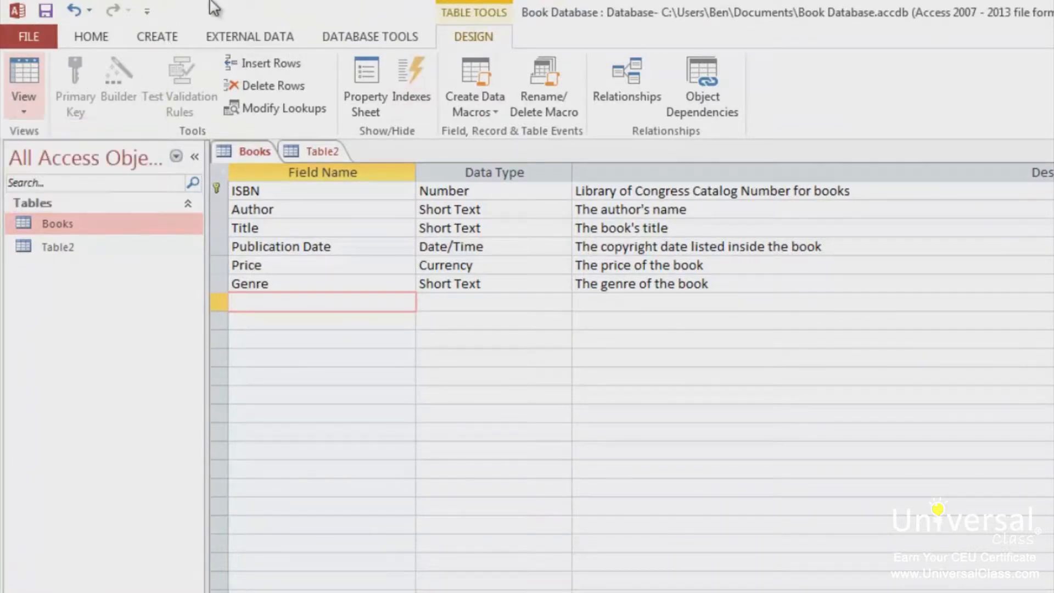
left_click(30, 80)
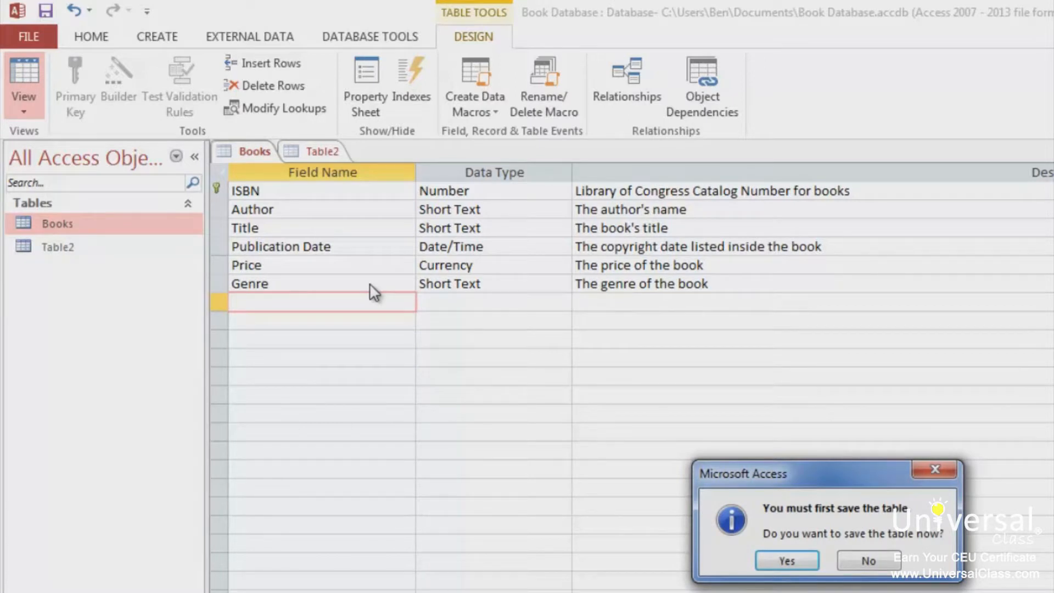
left_click(795, 565)
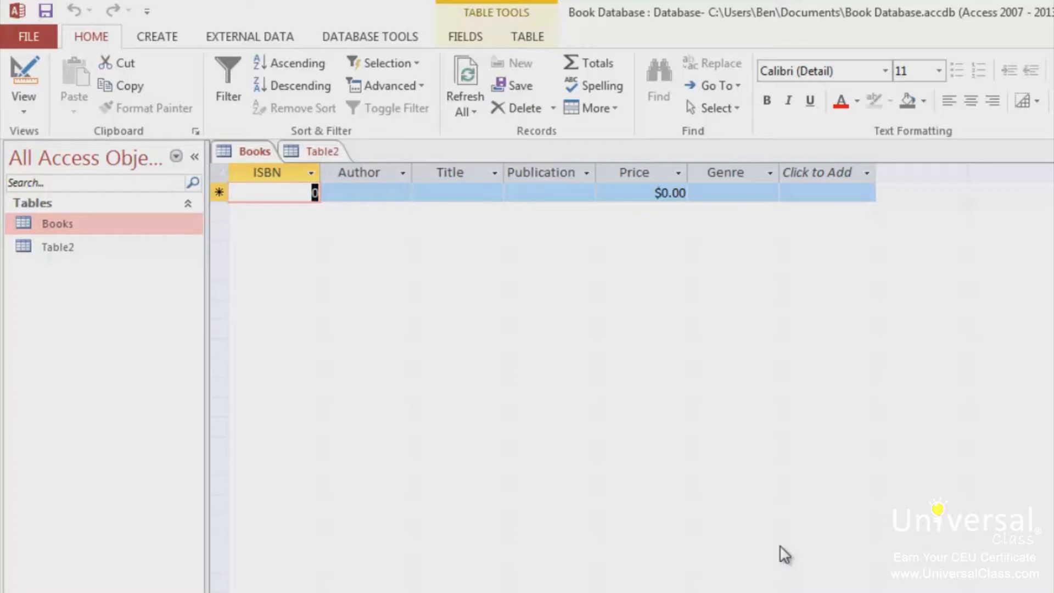
left_click(298, 194)
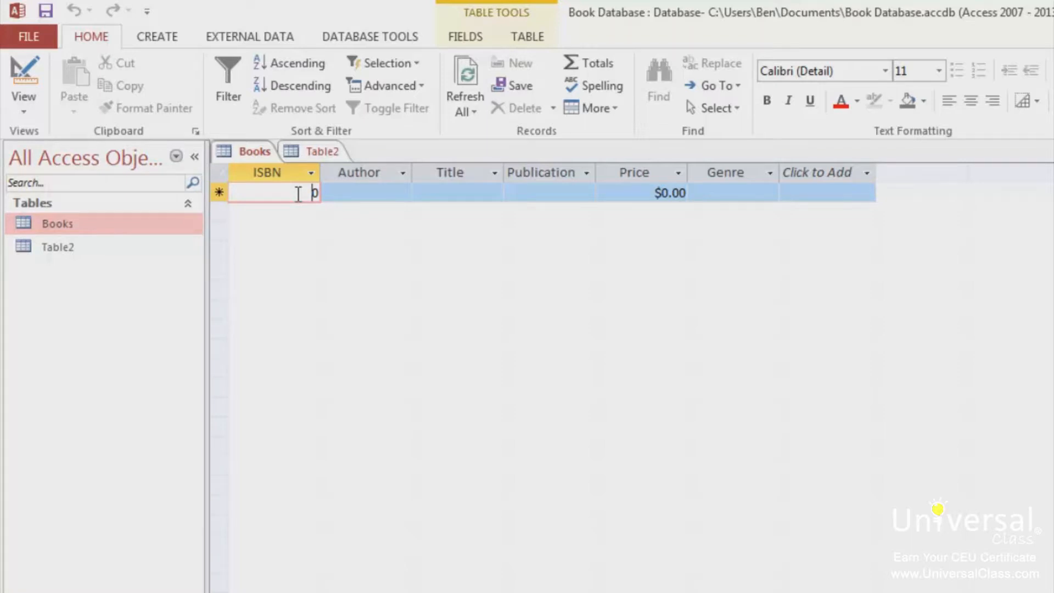
left_click(230, 193)
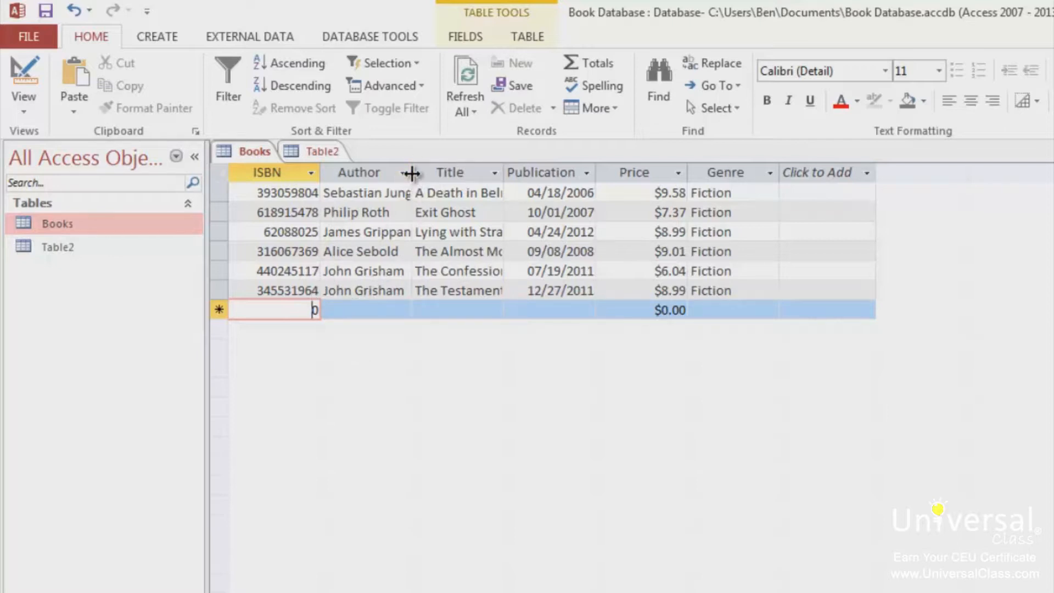
Widen the Author column so full names fit, and fit the Title column to its longest entry.
left_click_drag(411, 173, 455, 174)
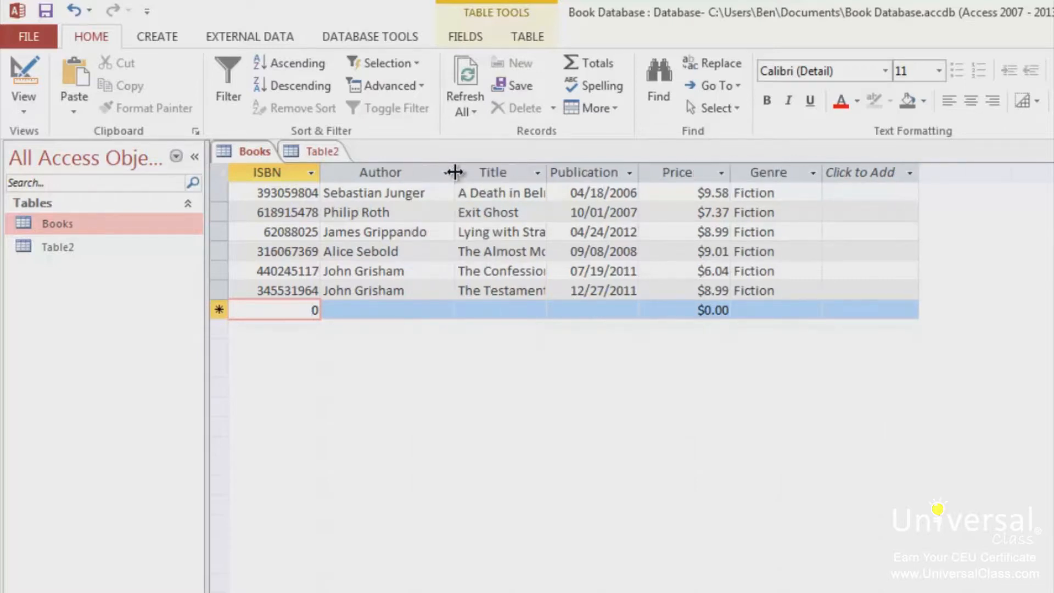
left_click_drag(455, 173, 435, 173)
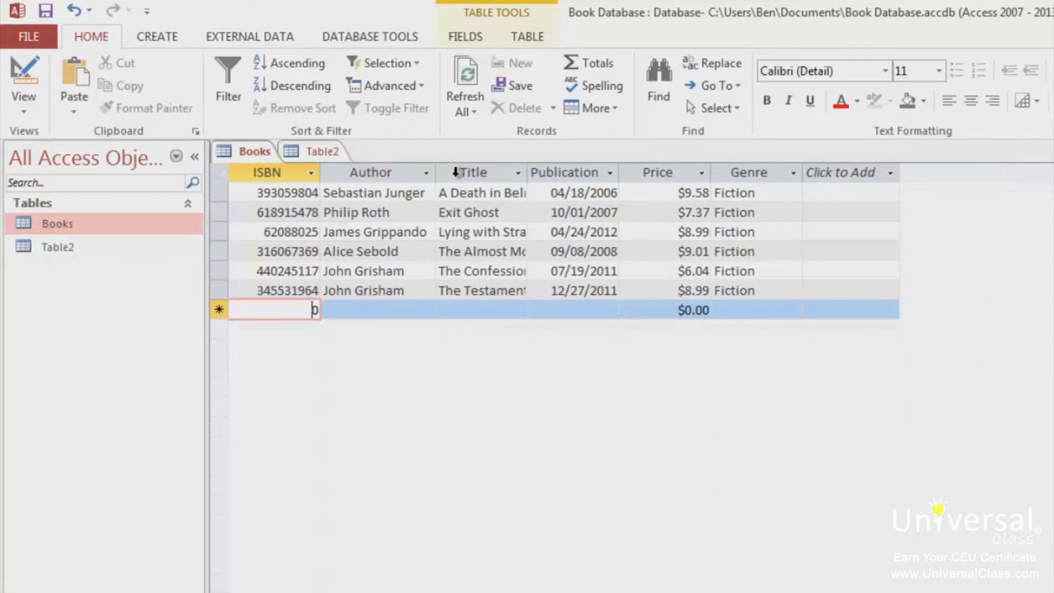
double_click(530, 166)
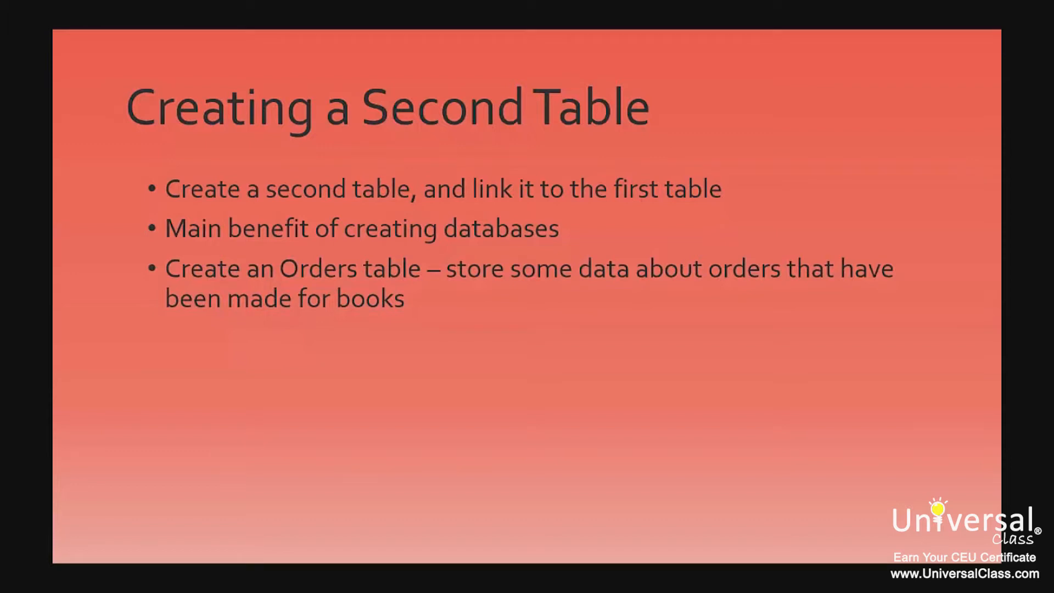
key("Right")
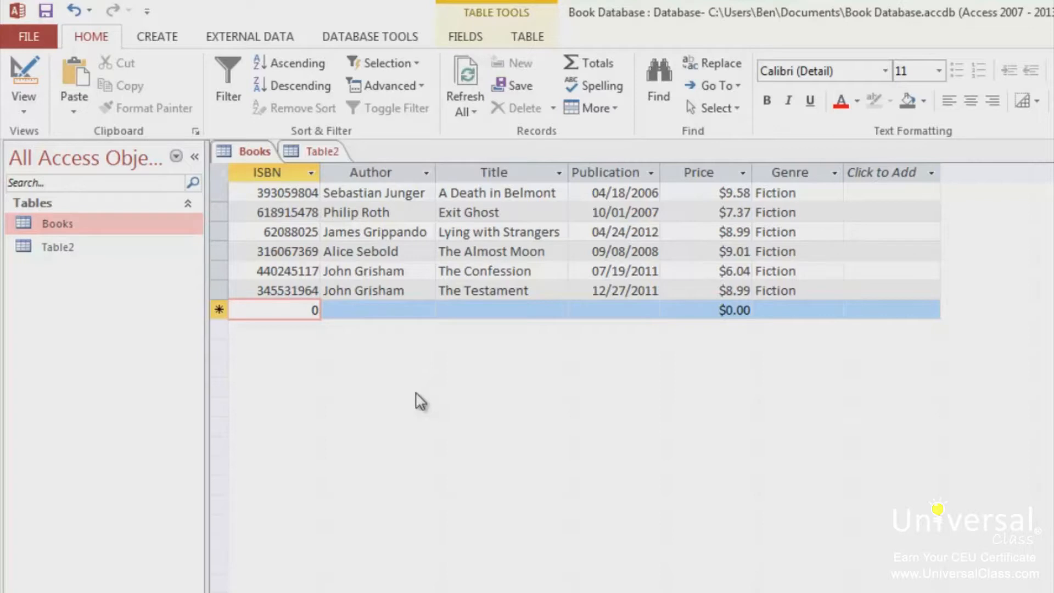
Create a new table and switch it to Design View, saving it as Orders.
left_click(157, 39)
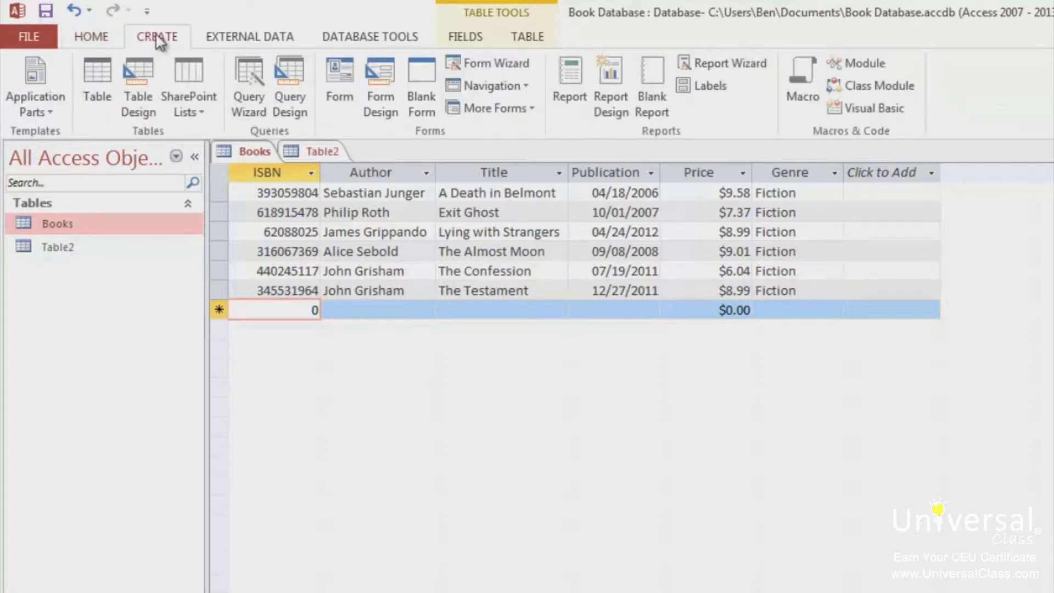
left_click(99, 87)
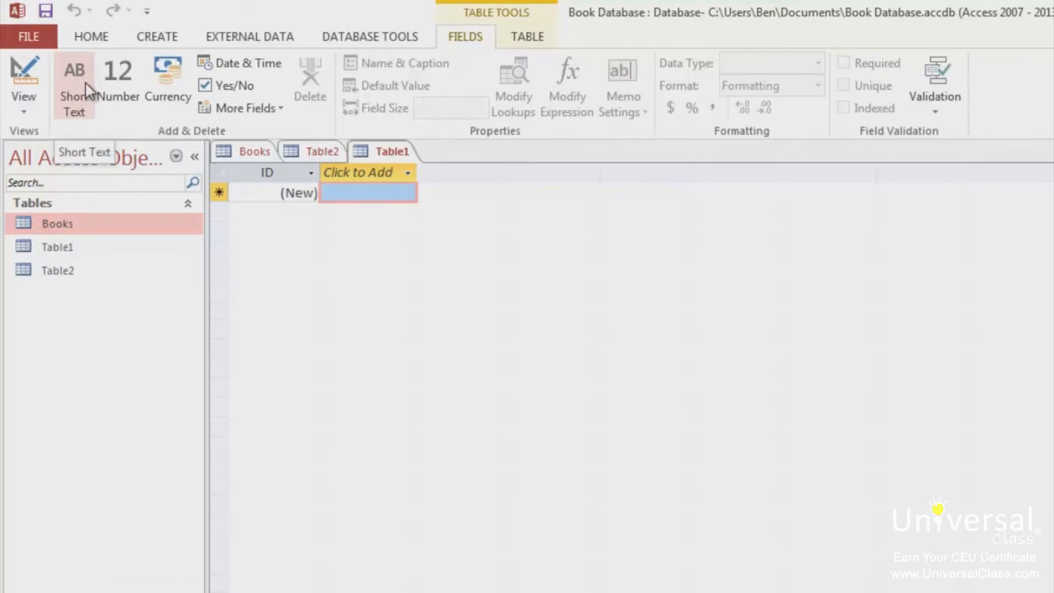
left_click(25, 104)
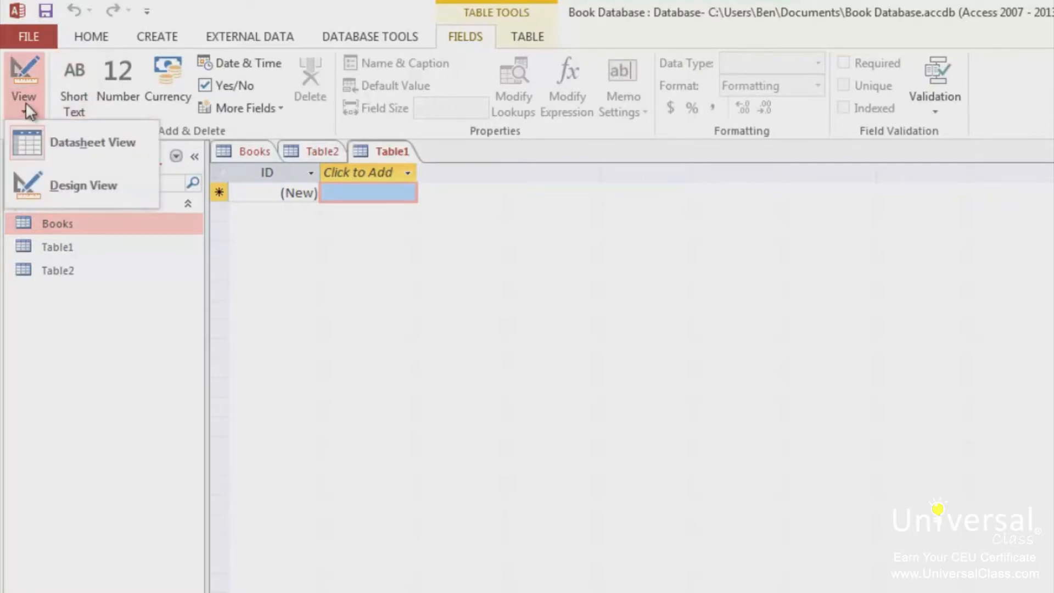
left_click(77, 185)
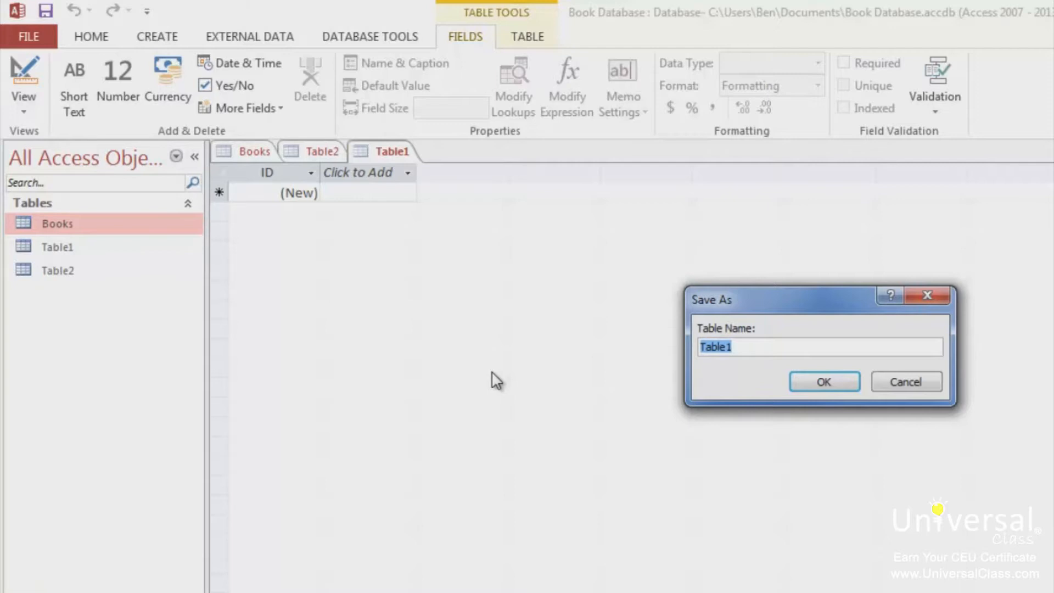
type("Orders")
key("Return")
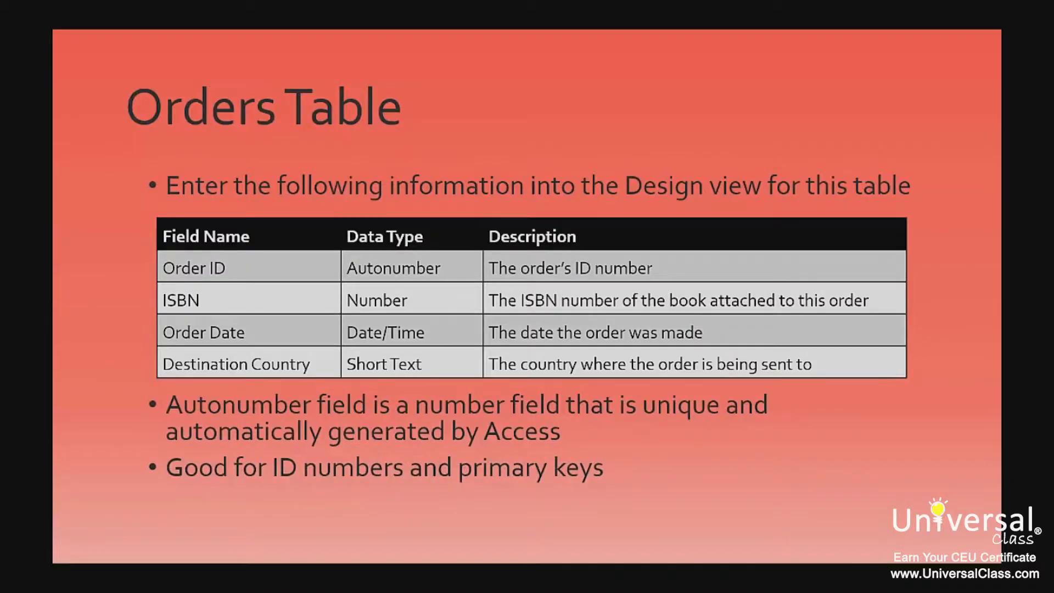
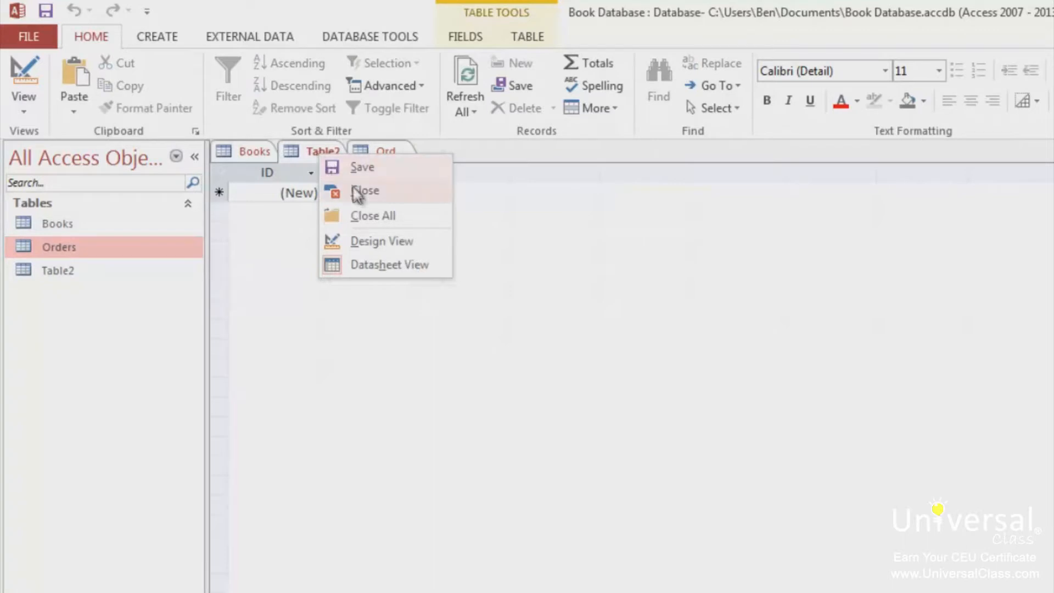
Close the unused Table2 and save the Book Database.
left_click(379, 193)
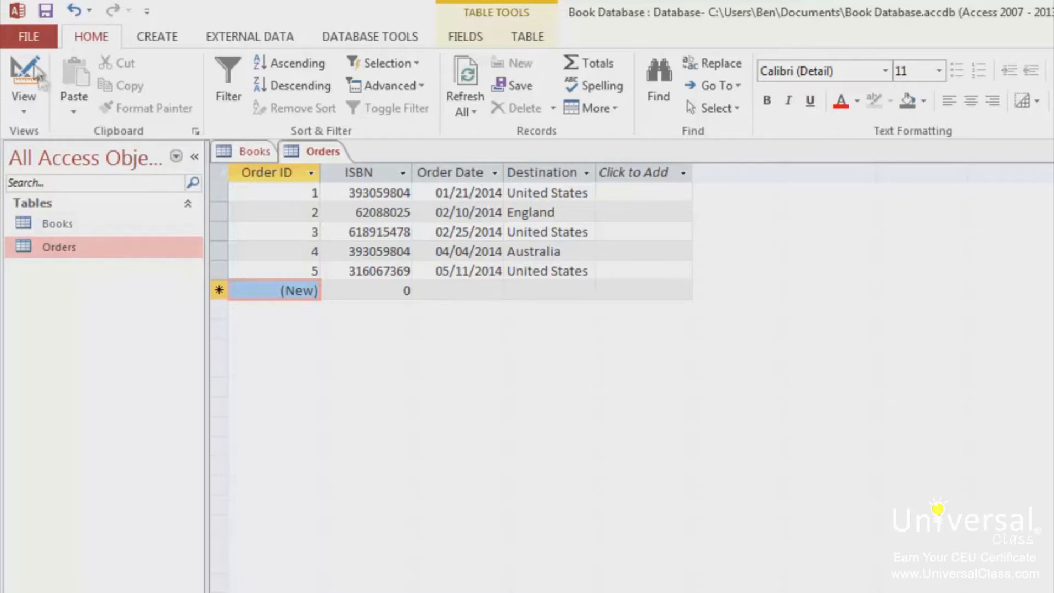
left_click(26, 35)
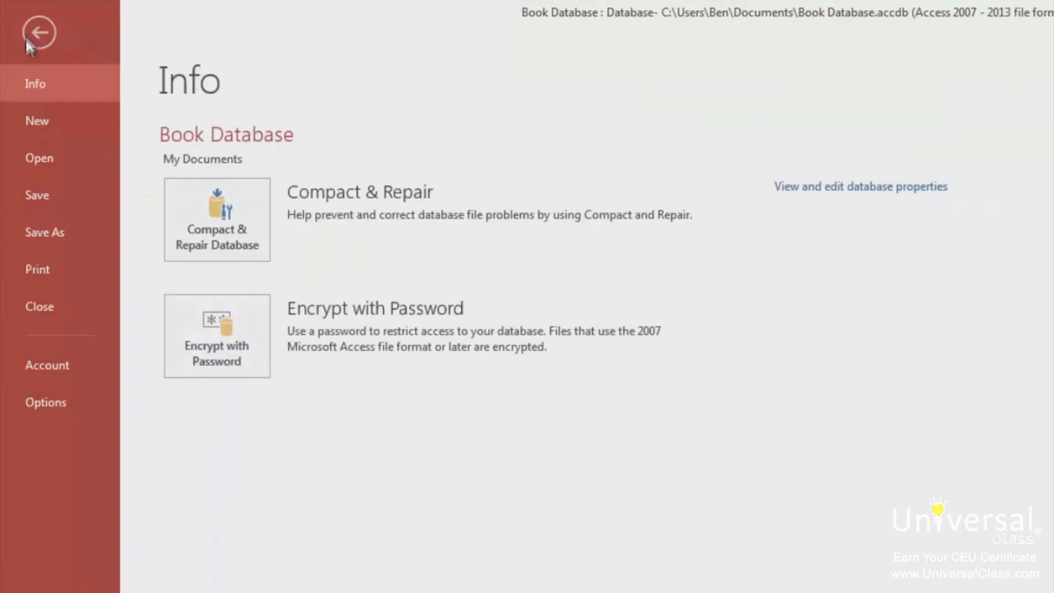
left_click(45, 202)
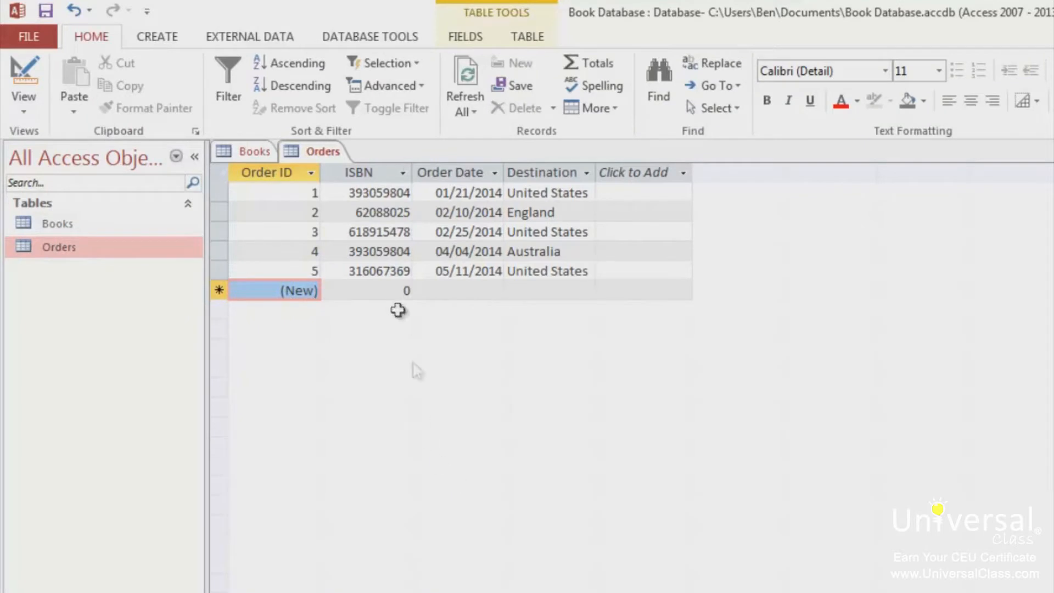
Open the Relationships layout and add the Books and Orders tables to it.
left_click(527, 38)
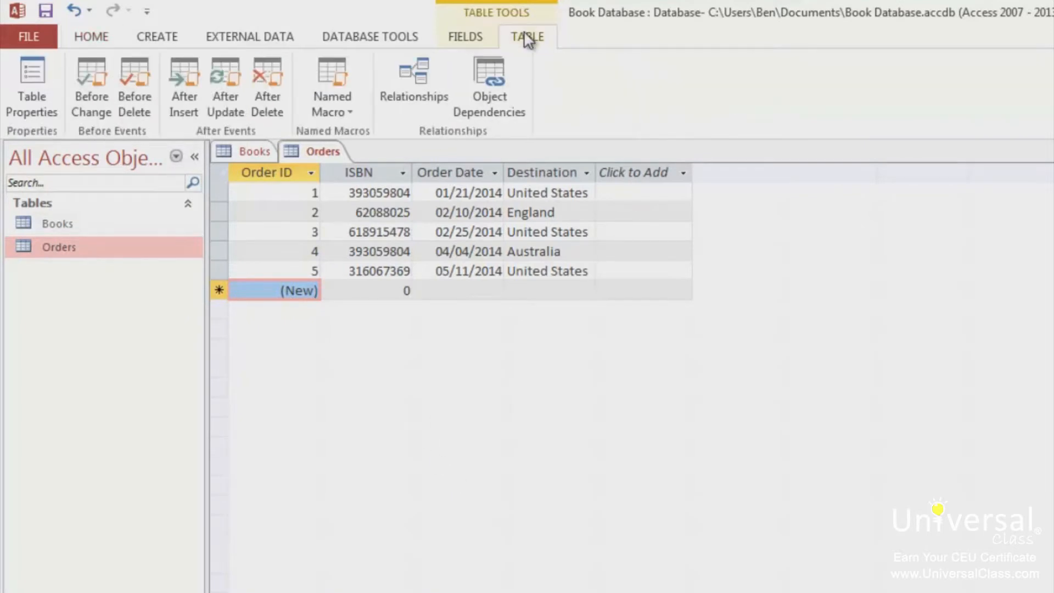
left_click(409, 96)
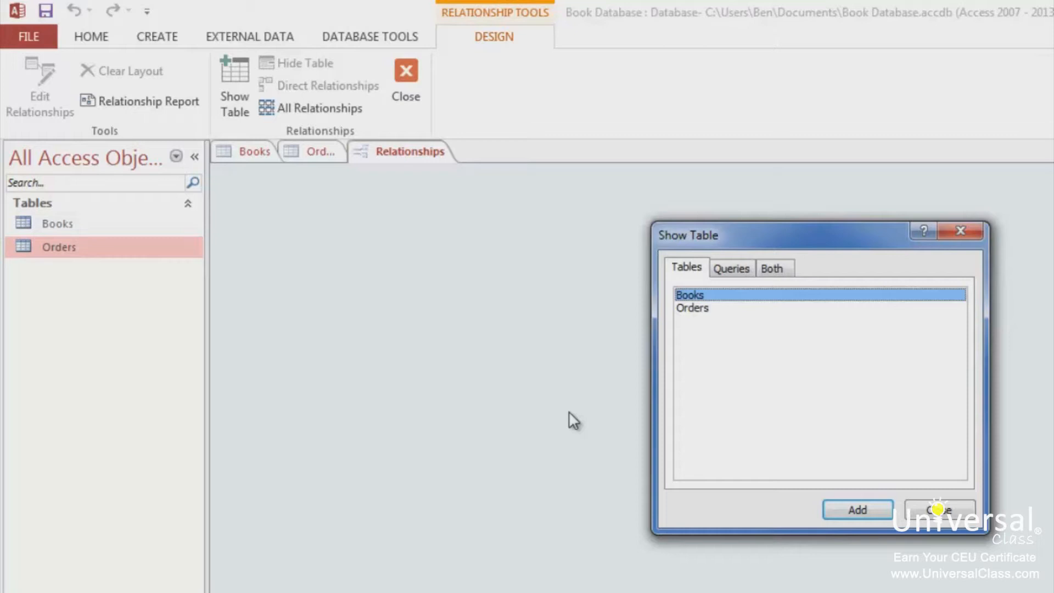
left_click(865, 516)
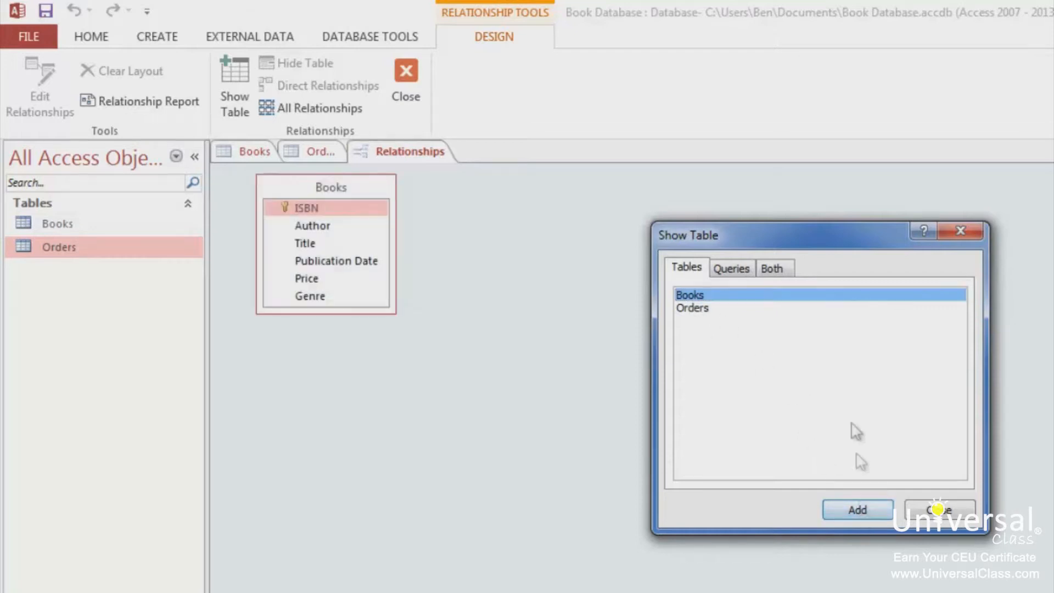
left_click(699, 309)
left_click(860, 513)
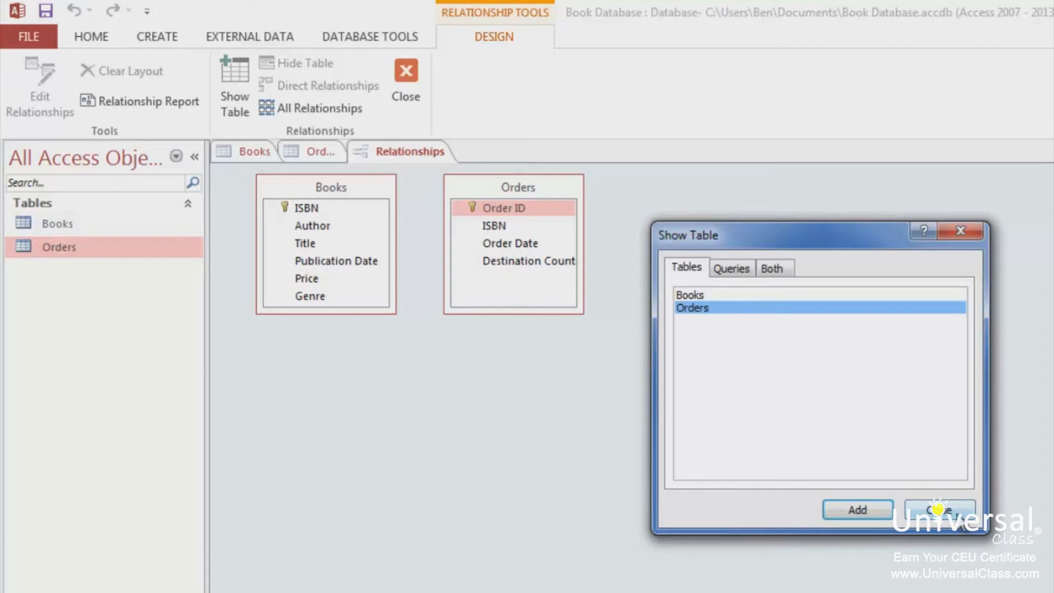
left_click(939, 509)
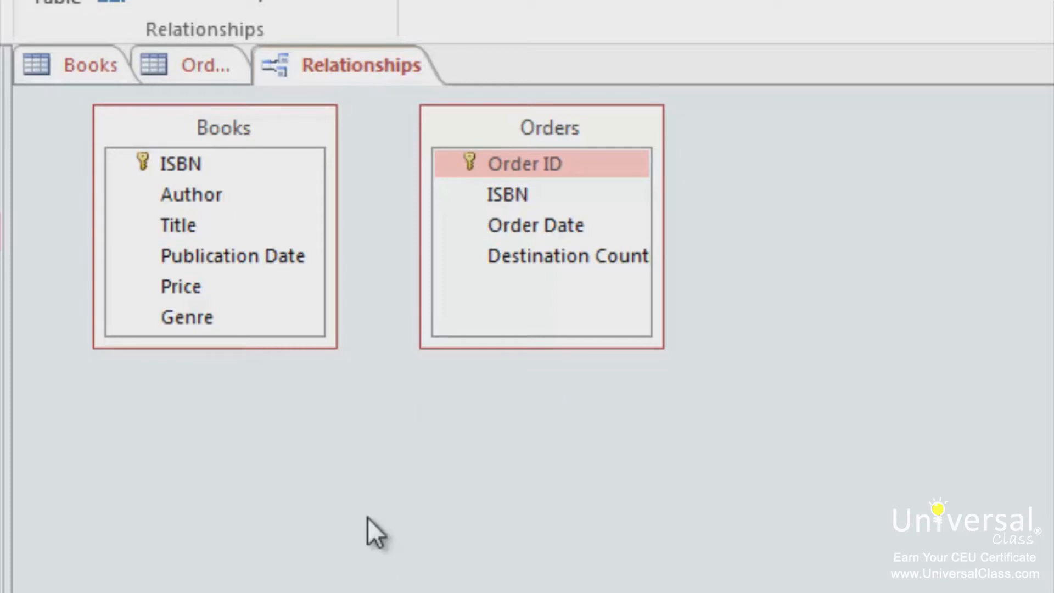
Try to relate the Books ISBN field to the Orders ISBN field with referential integrity enforced.
left_click(180, 165)
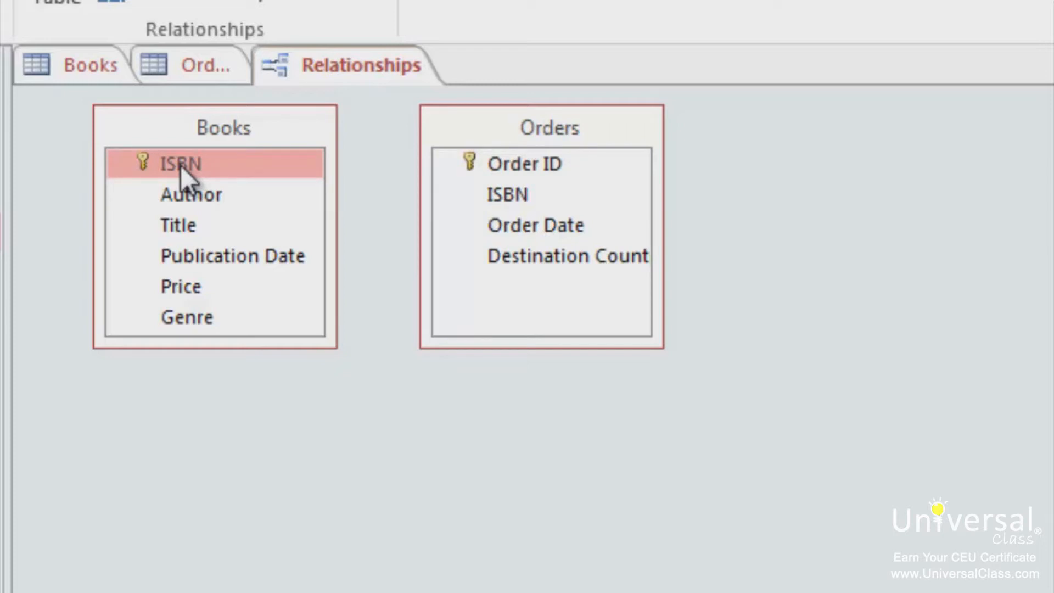
left_click_drag(180, 166, 522, 196)
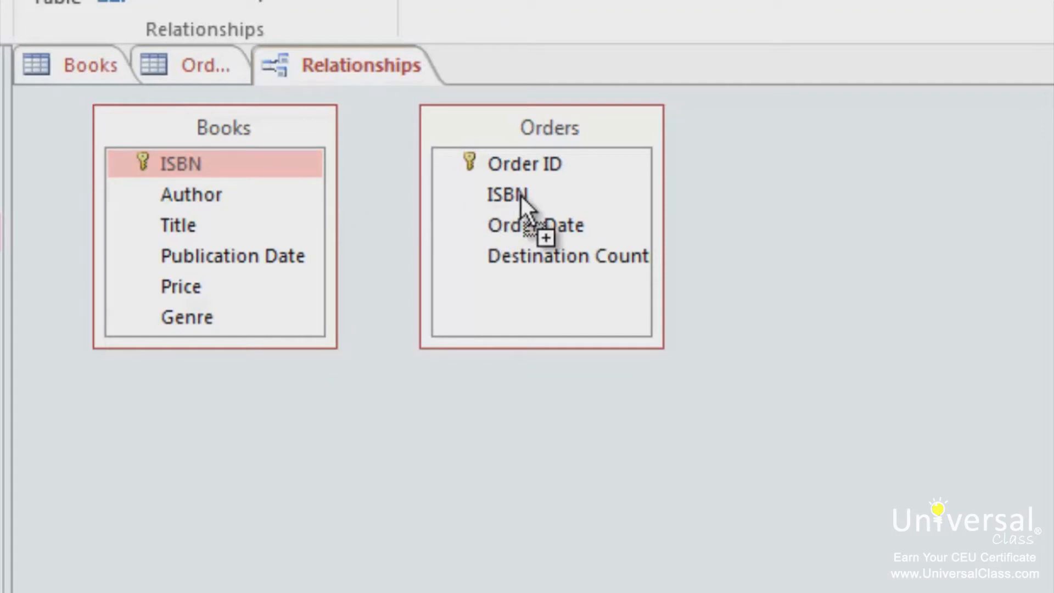
left_click_drag(521, 196, 532, 197)
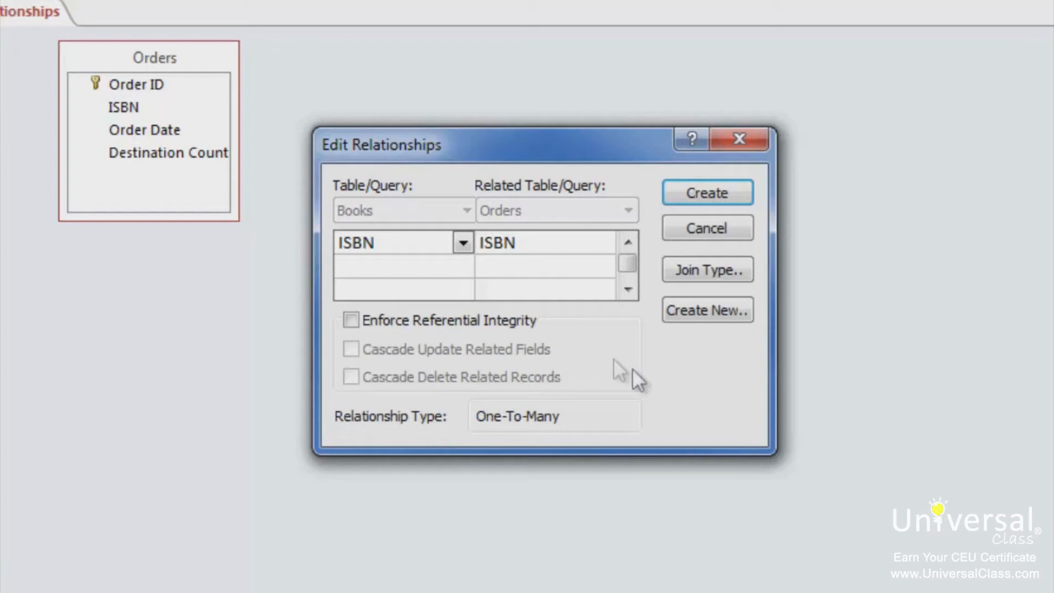
left_click(528, 321)
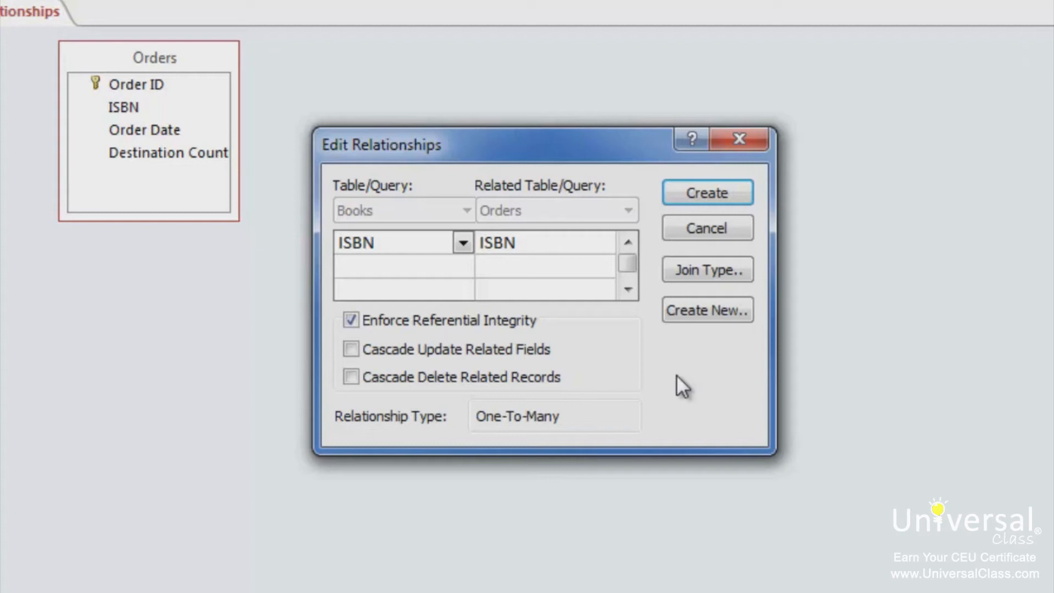
left_click(690, 202)
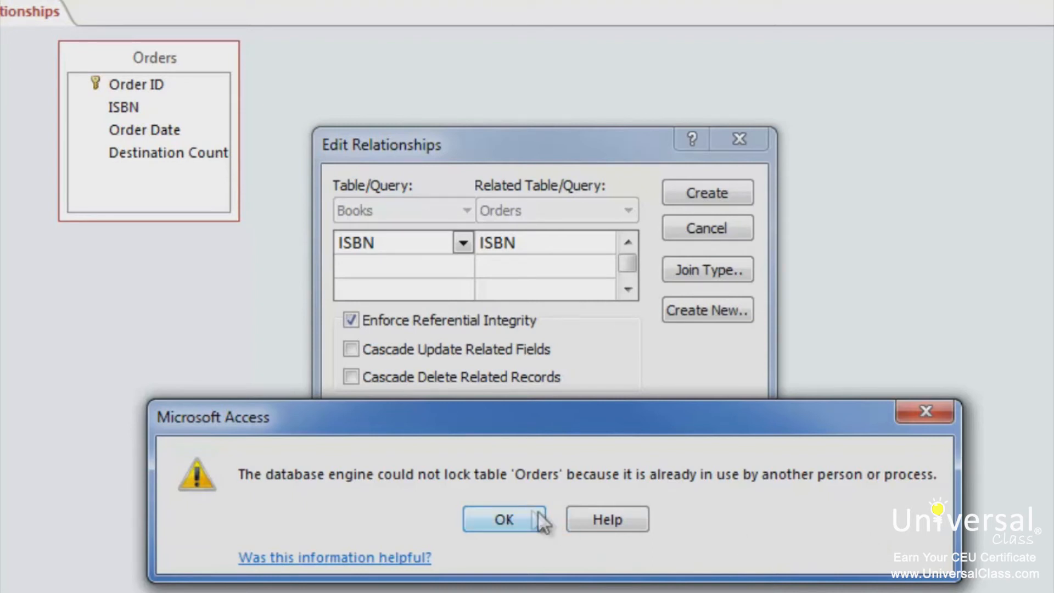
left_click(502, 520)
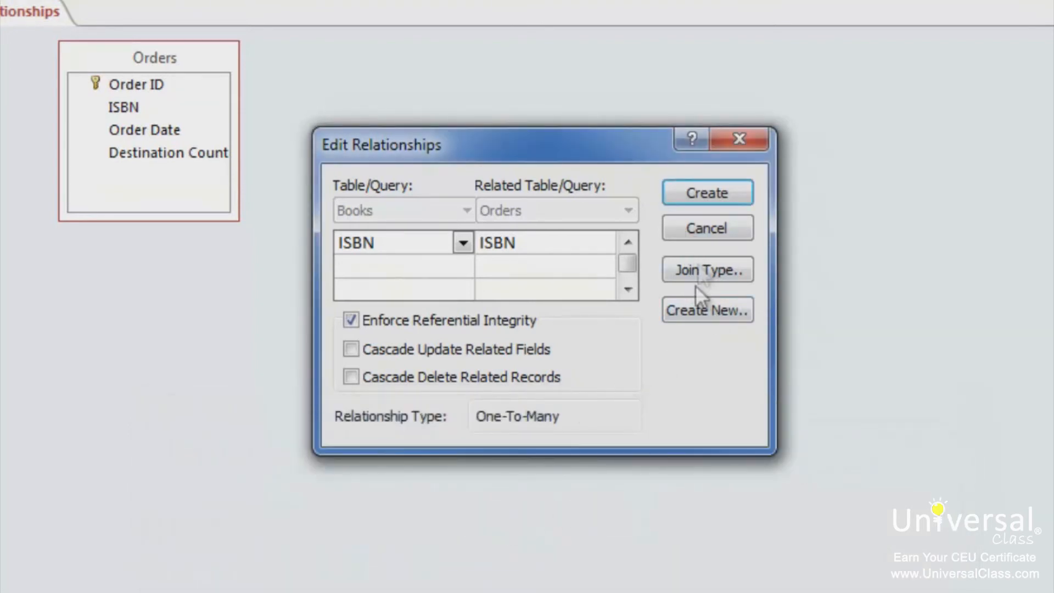
left_click(737, 229)
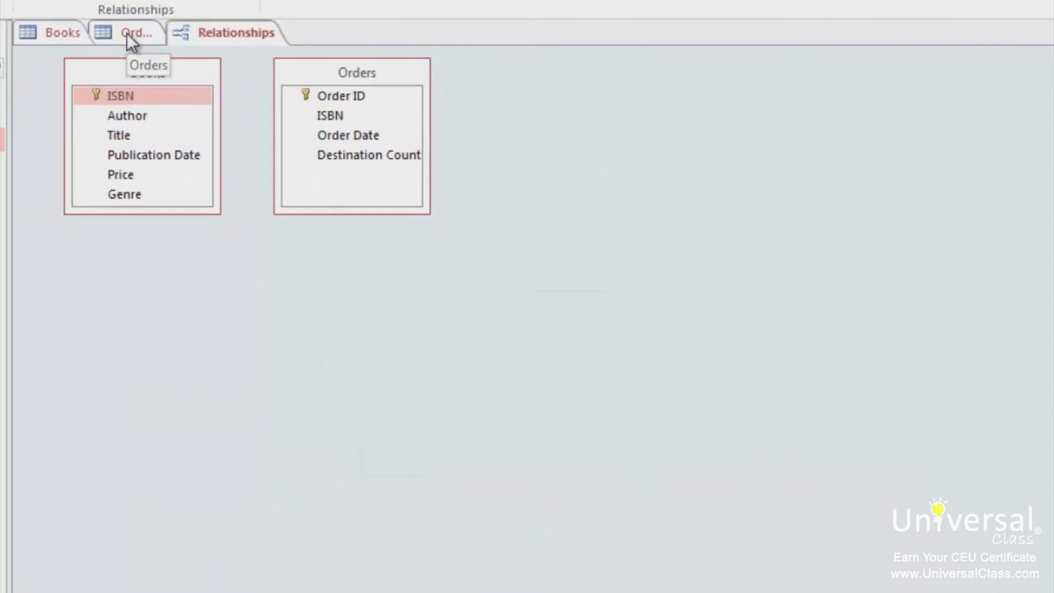
Close the open Orders and Books tables, saving the layout changes to Books.
right_click(127, 33)
left_click(145, 76)
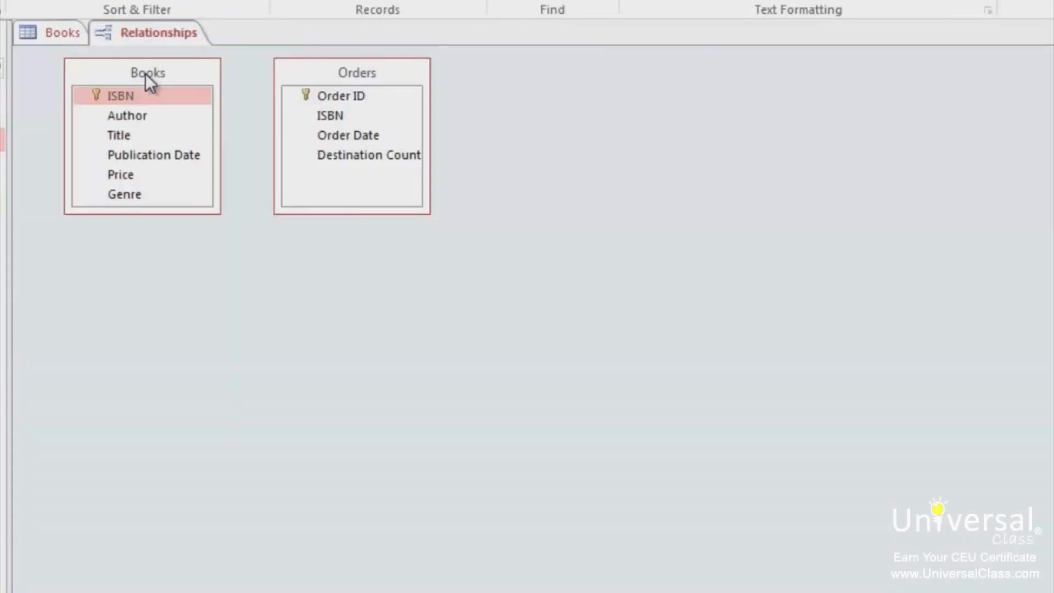
right_click(69, 33)
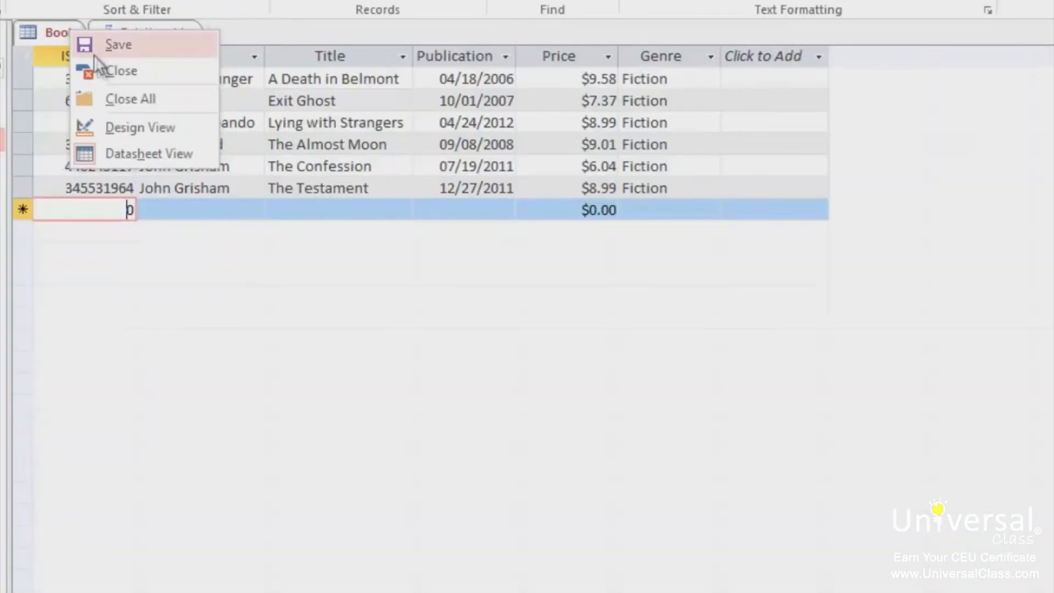
left_click(90, 68)
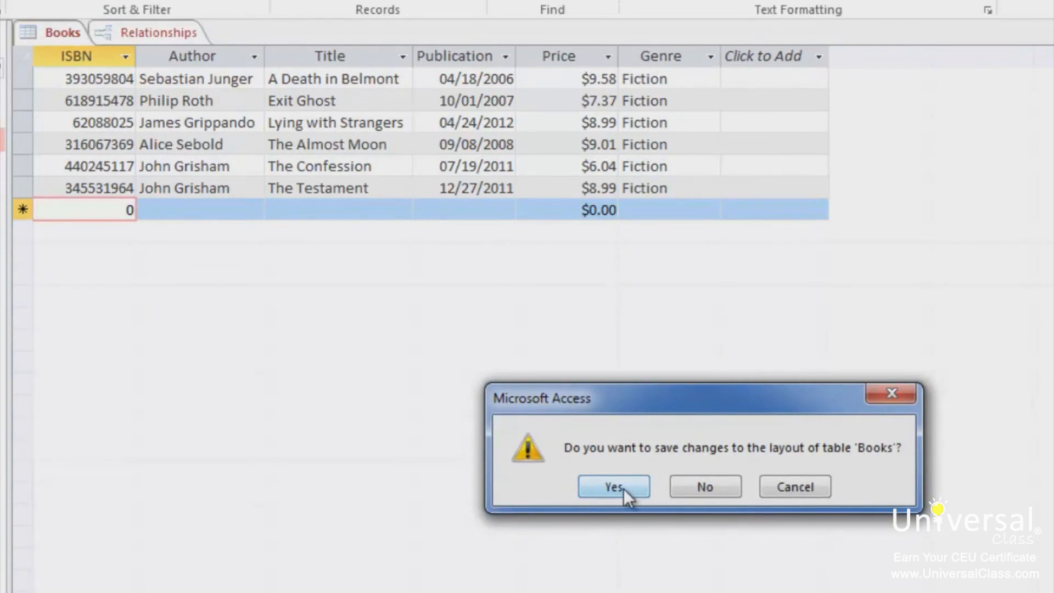
left_click(614, 487)
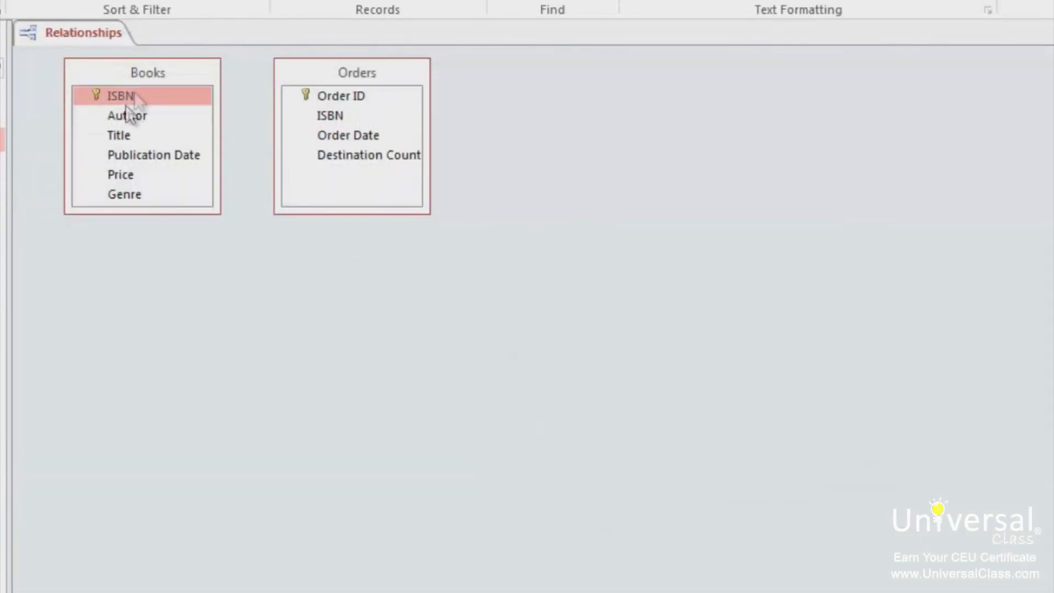
Create a one-to-many relationship from the Books ISBN field to the Orders ISBN field, enforcing referential integrity.
left_click_drag(136, 97, 330, 114)
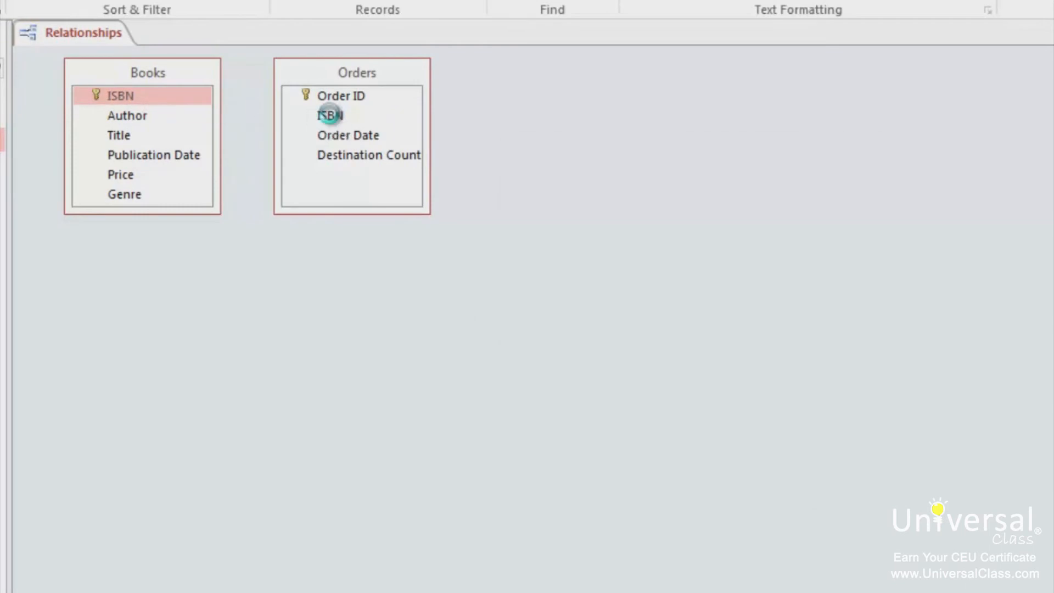
left_click(645, 300)
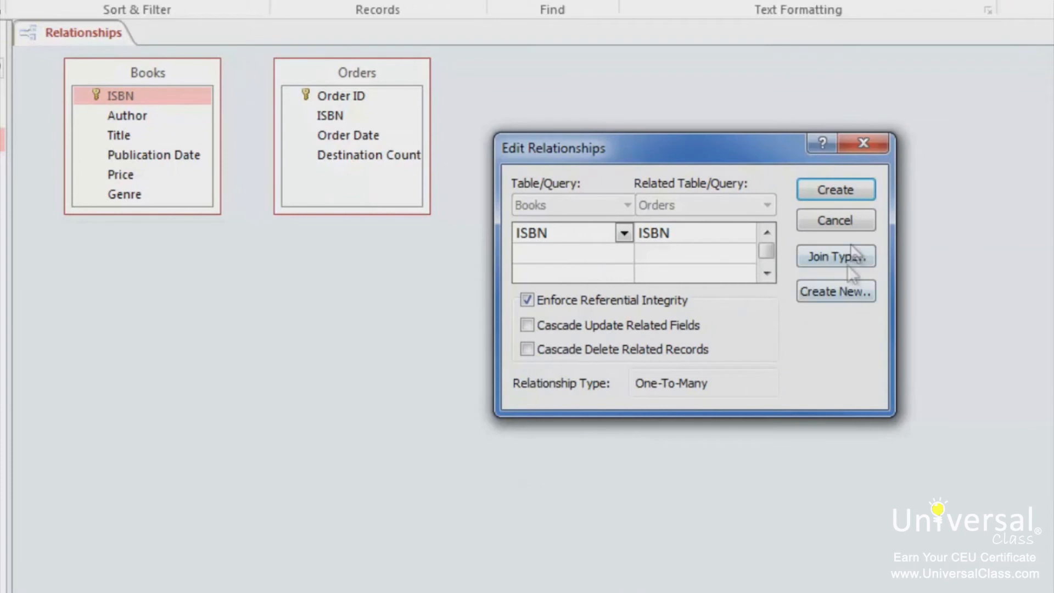
left_click(857, 189)
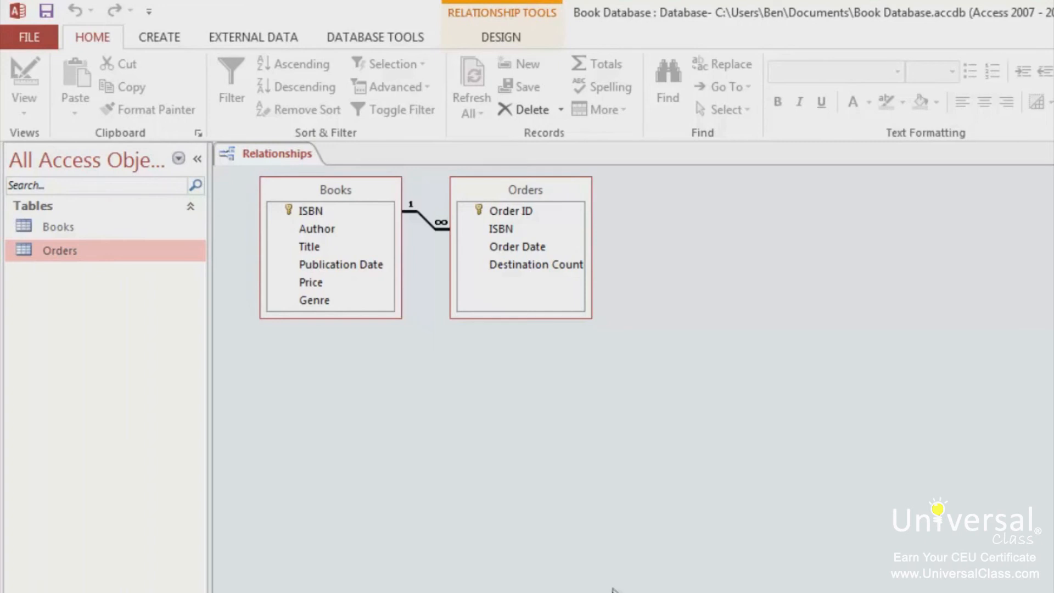
Open the Books table and expand the related orders of the book Lying with Strangers.
double_click(58, 228)
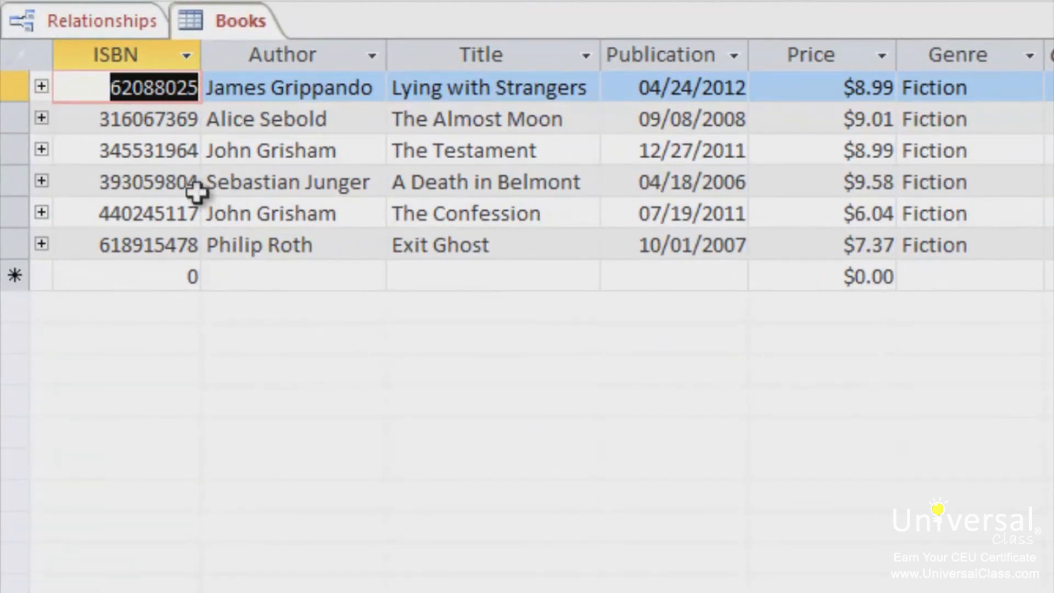
left_click(41, 86)
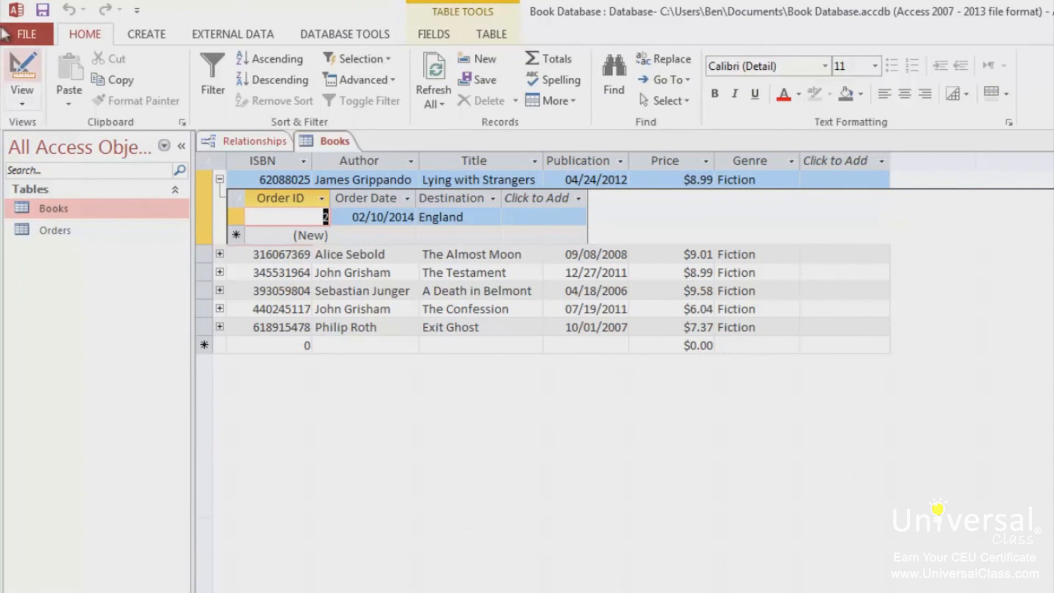
Save the Book Database.
left_click(32, 35)
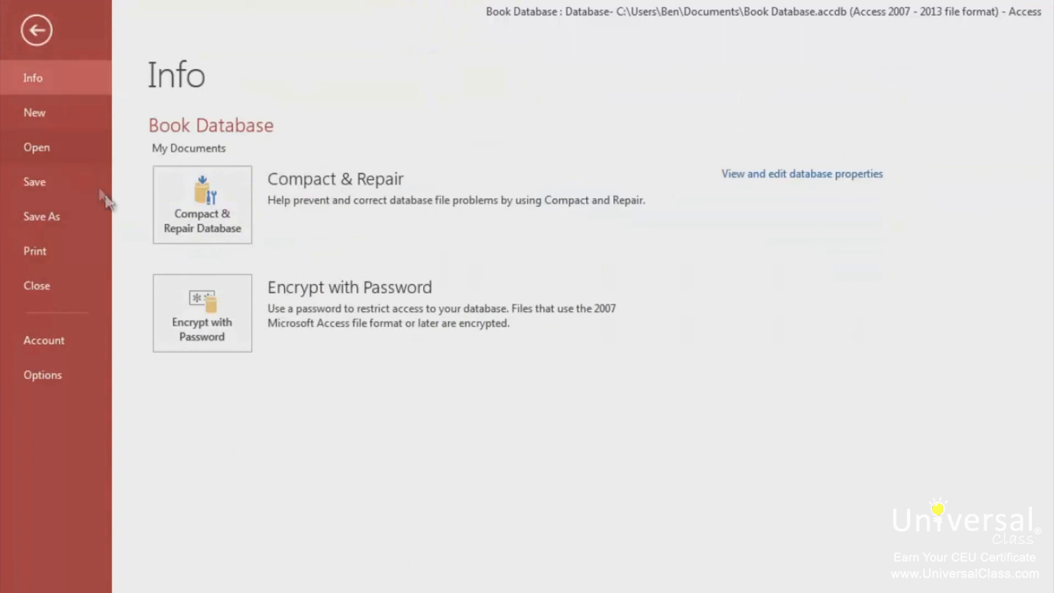
left_click(69, 195)
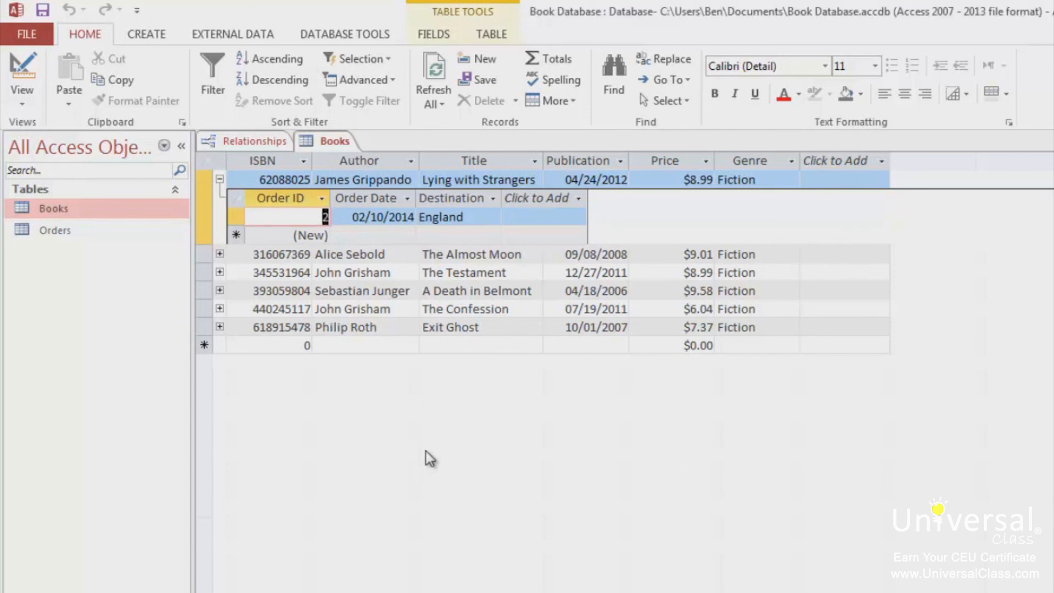
Examine the options for saving the current object as a copy and the computer locations for opening a database.
left_click(19, 33)
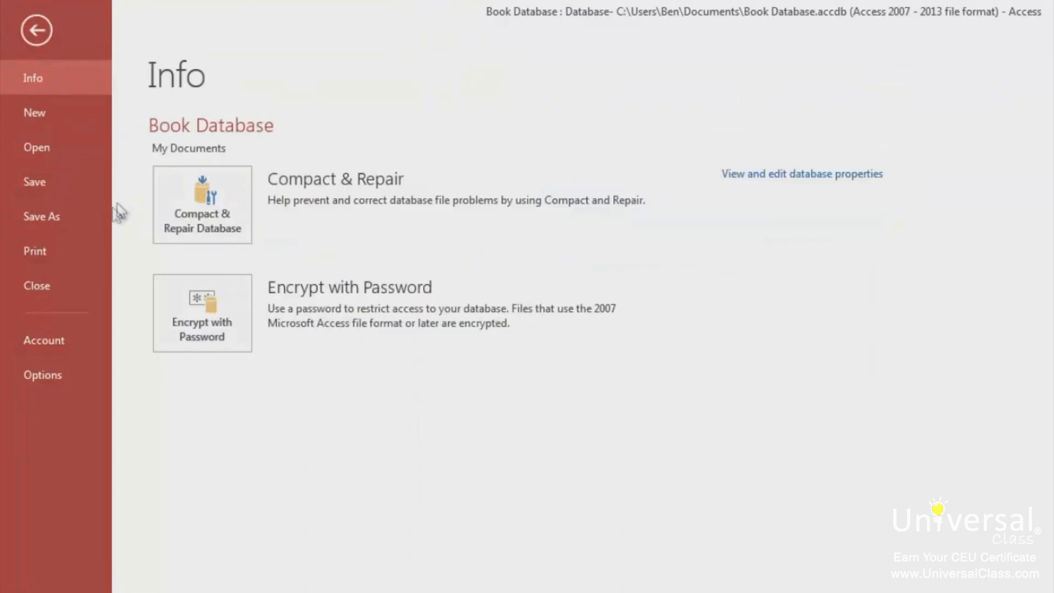
left_click(67, 216)
left_click(262, 220)
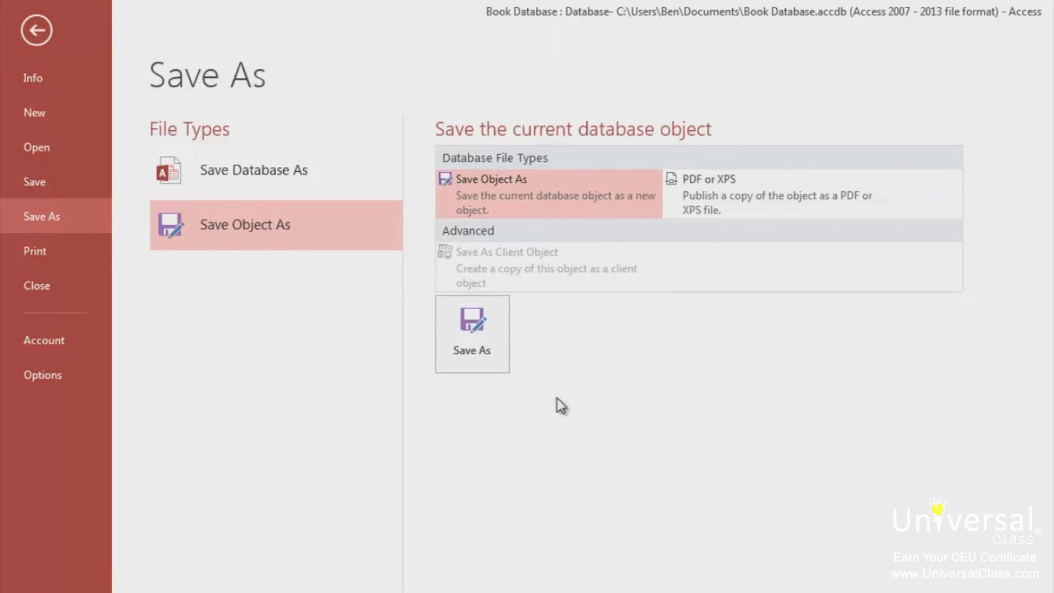
left_click(53, 145)
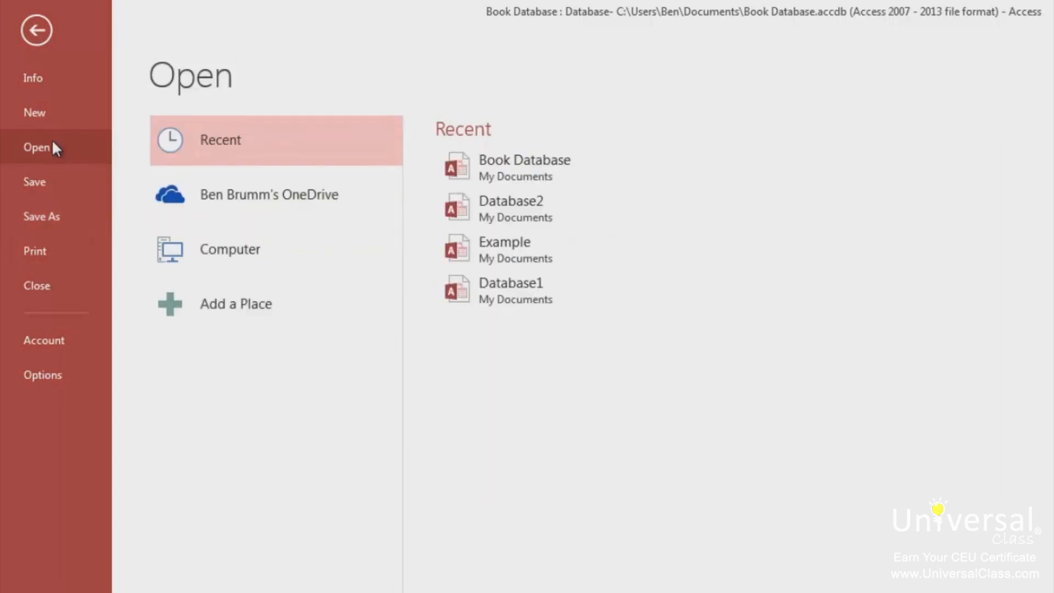
left_click(263, 249)
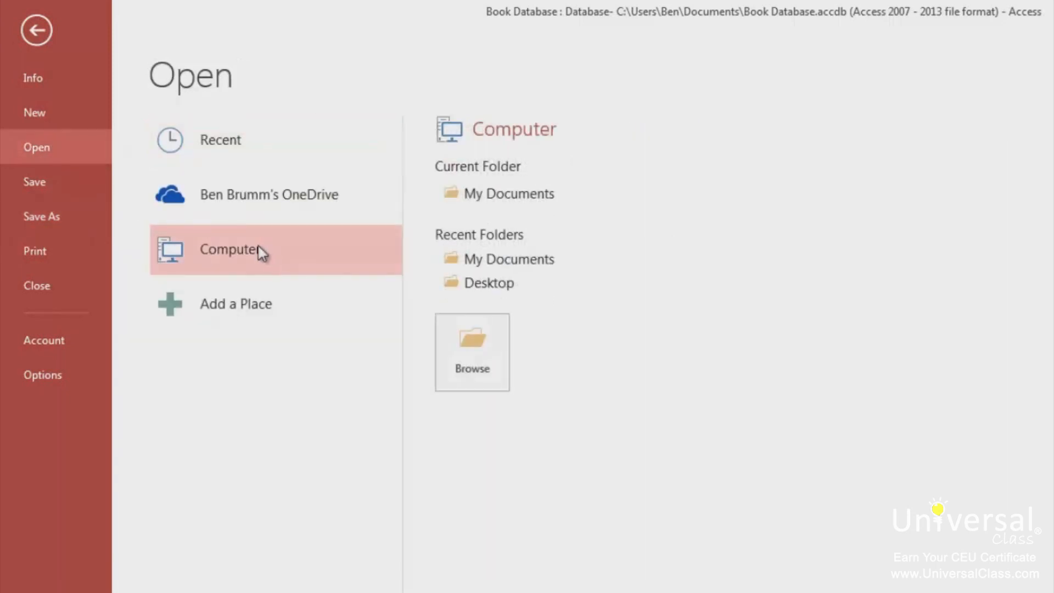